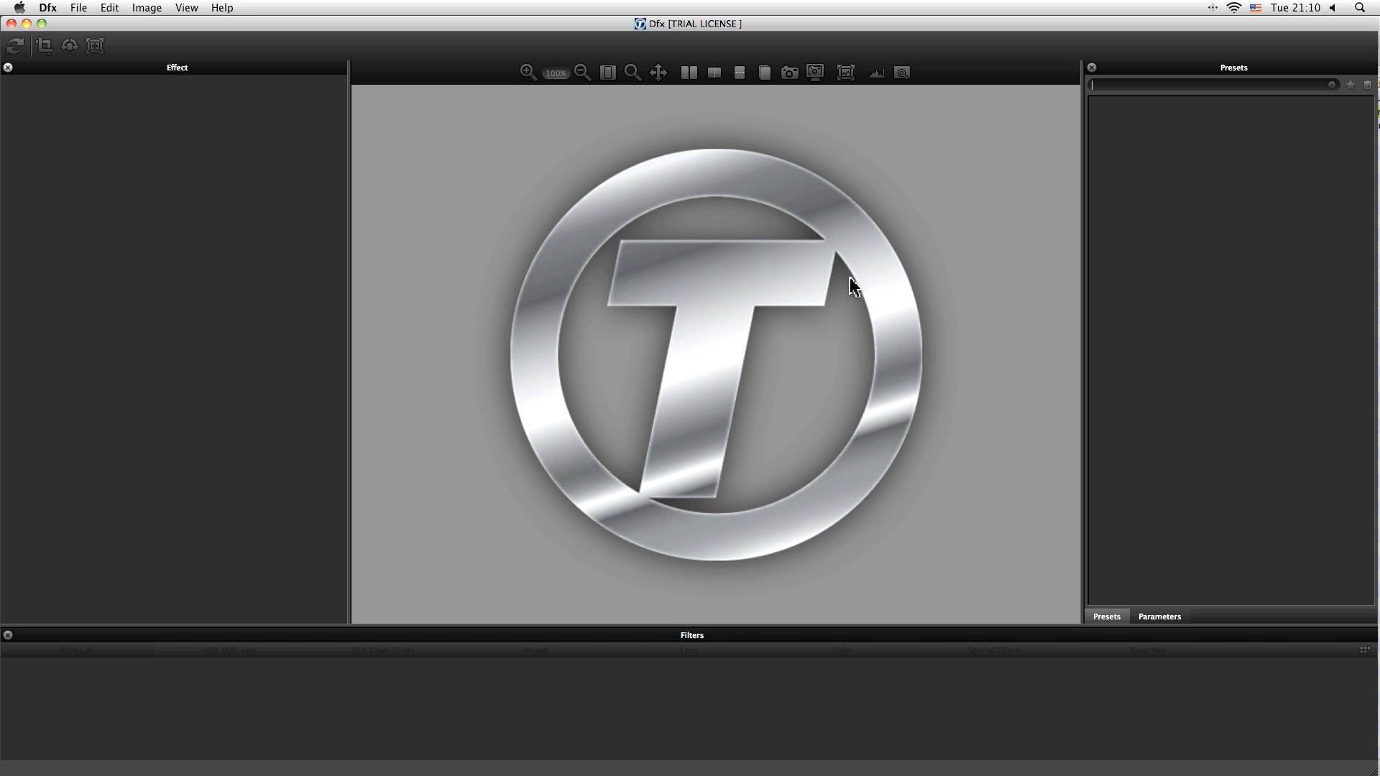
Step: Open bleach-bypass-before-060217a0046.jpg through File > Open
click(77, 13)
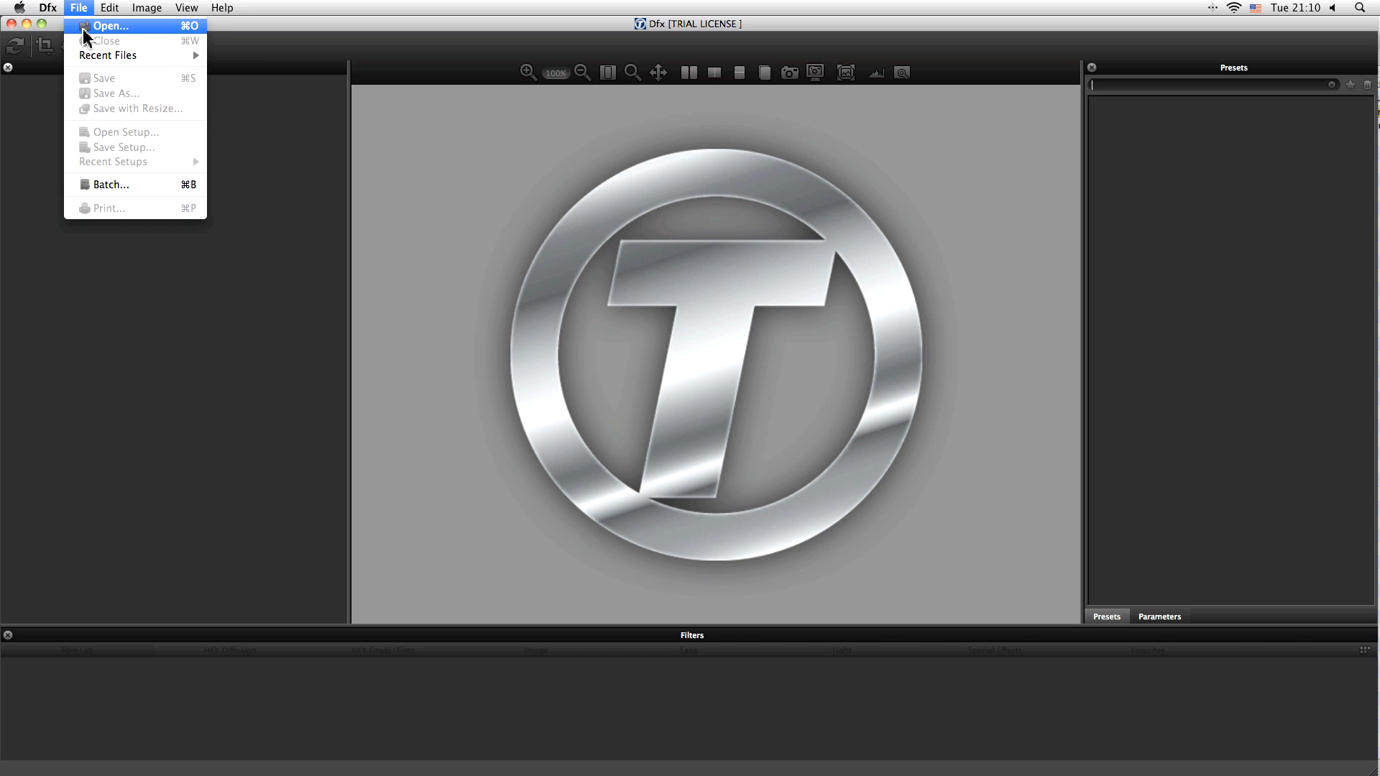
click(83, 27)
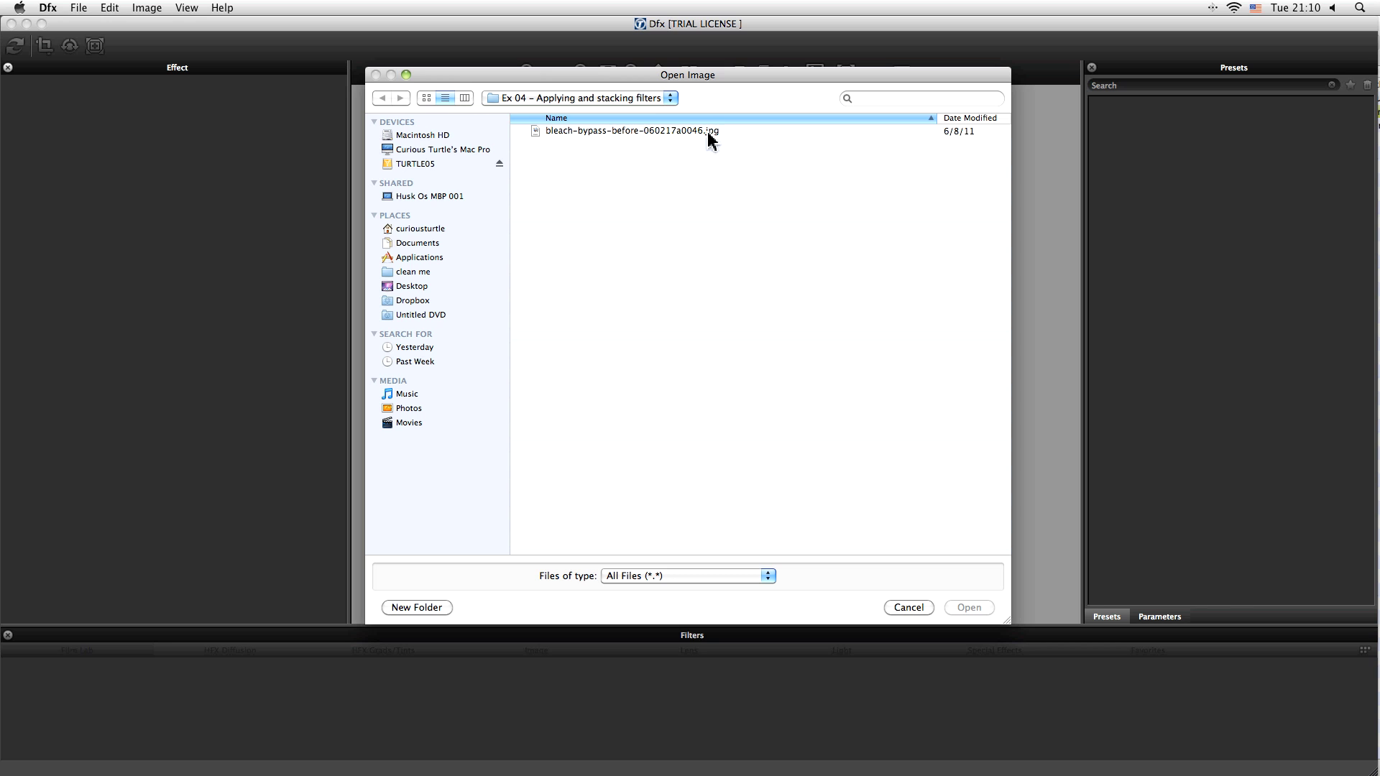
click(701, 137)
click(967, 607)
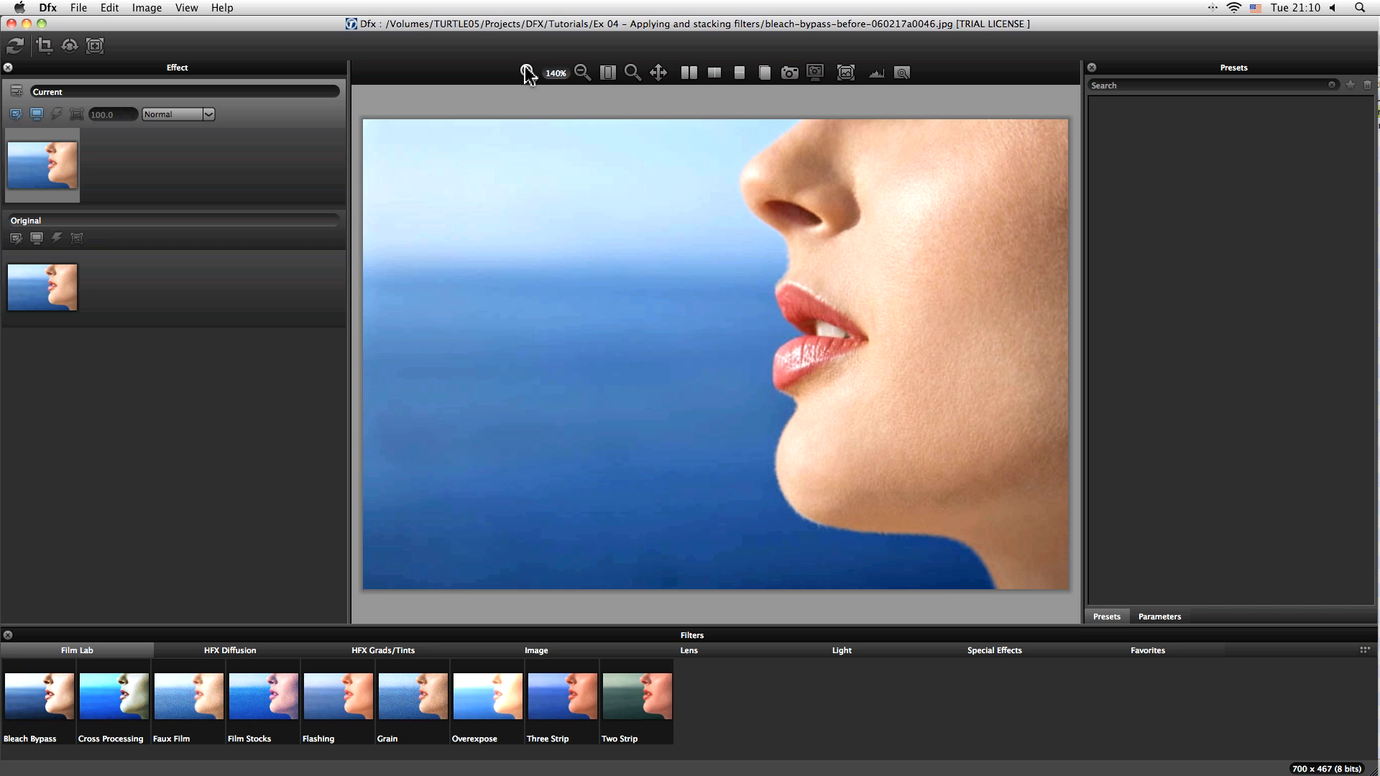
click(582, 72)
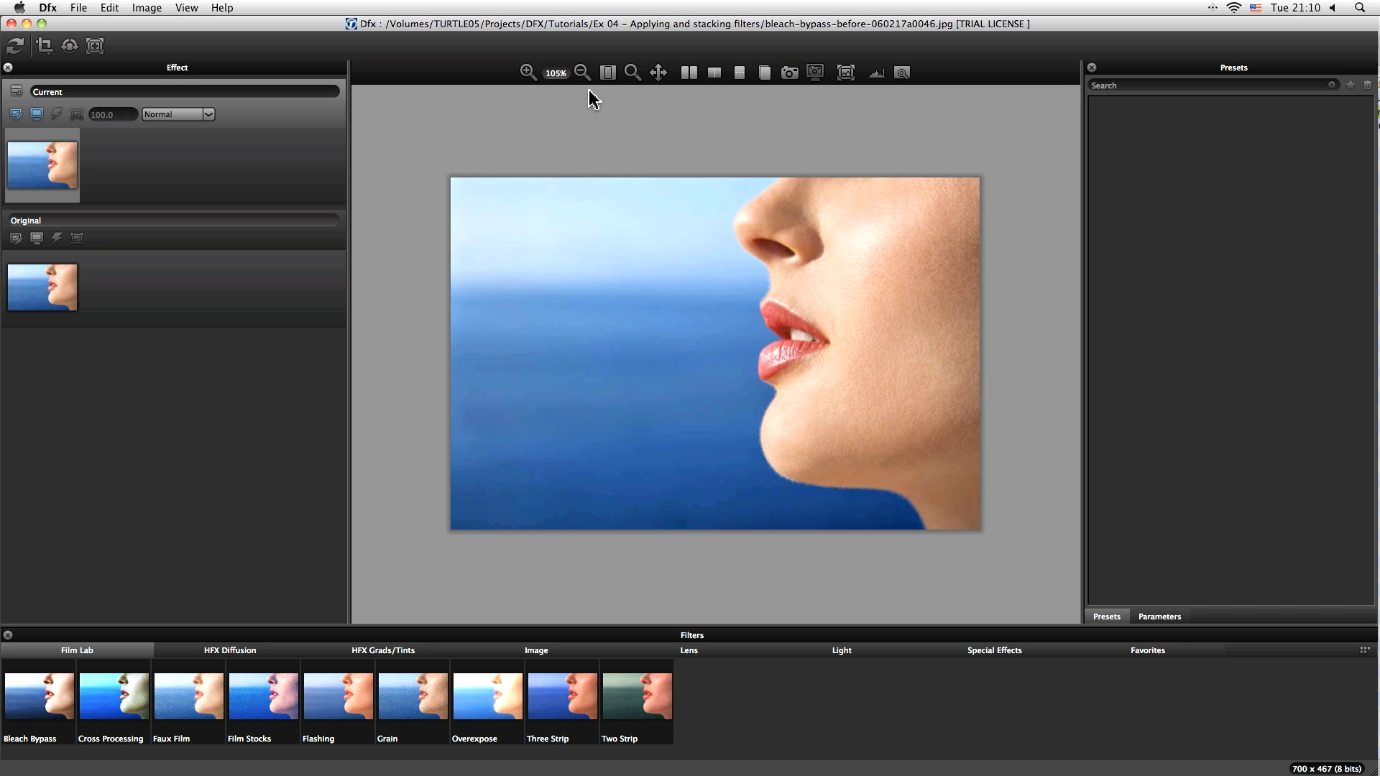
click(581, 73)
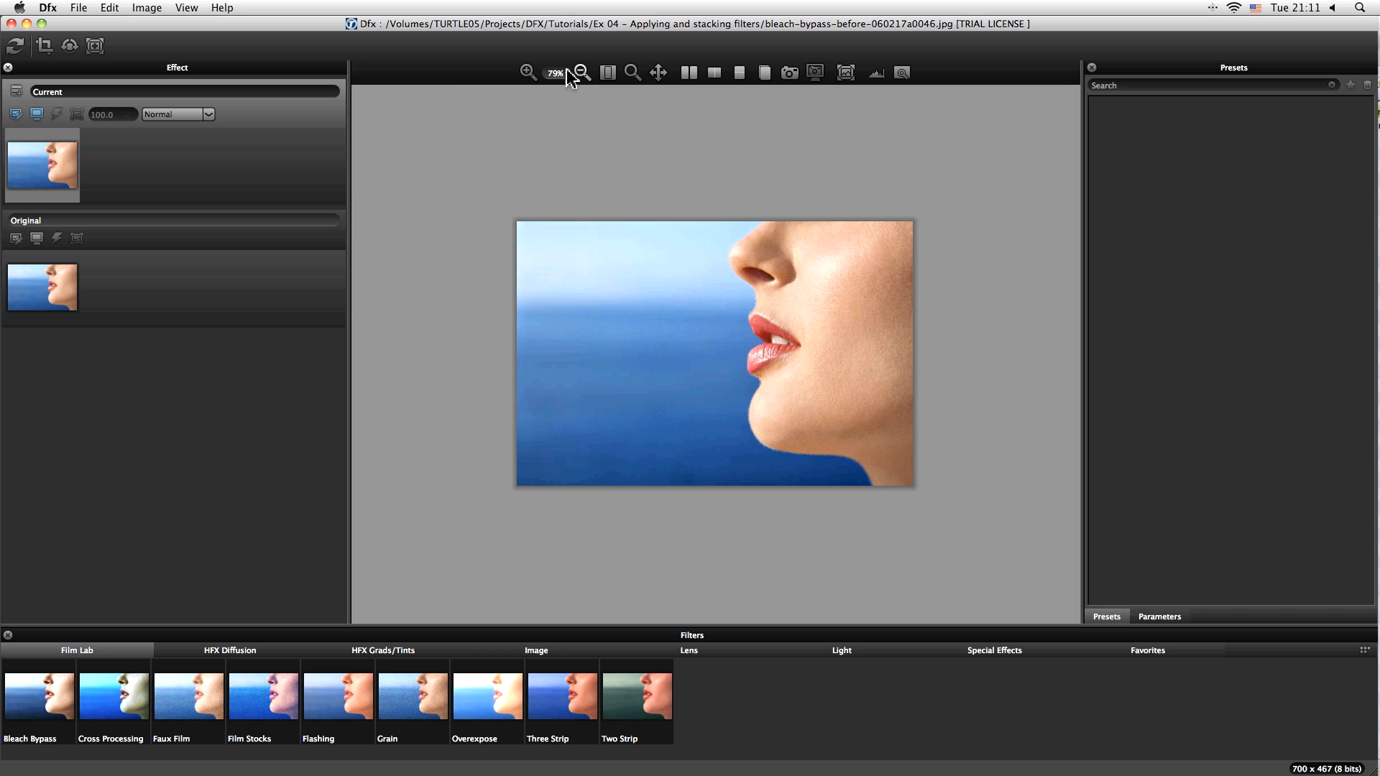
click(527, 72)
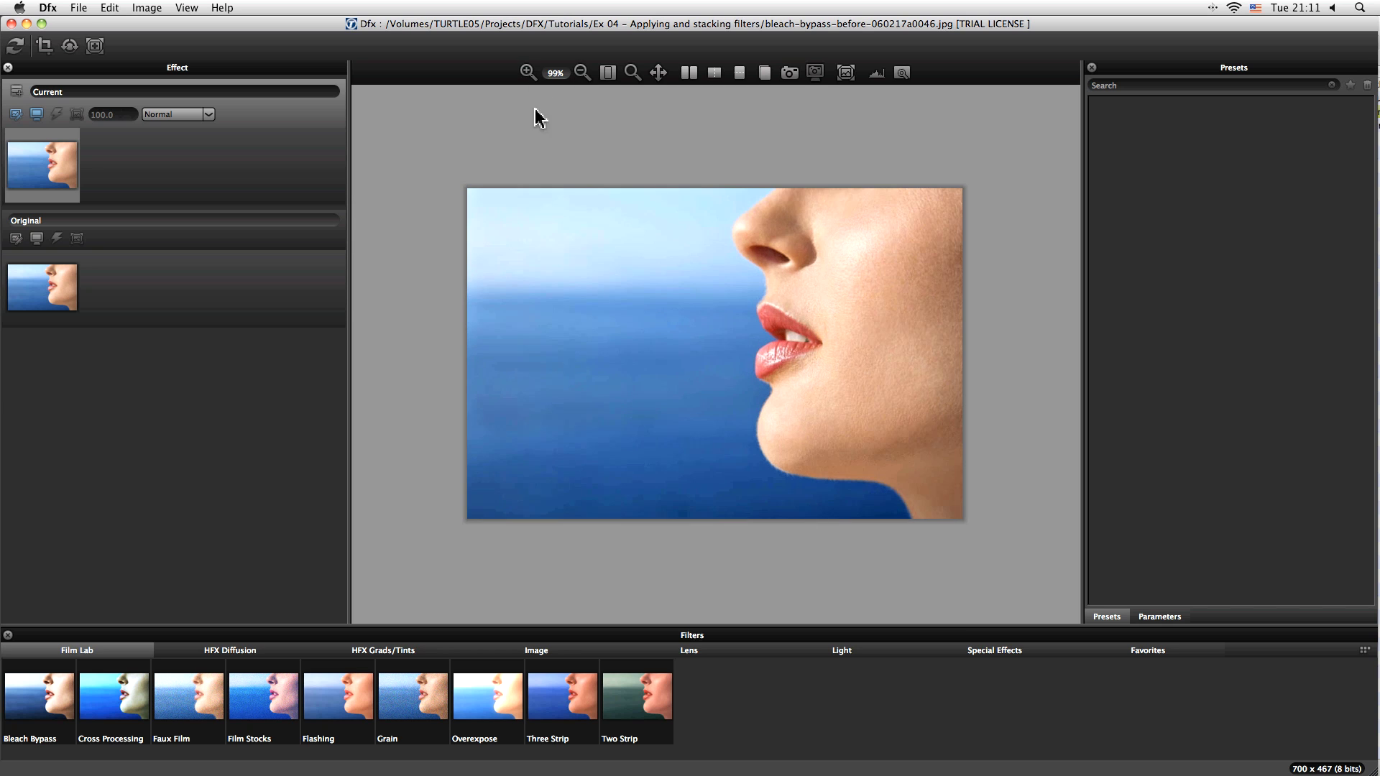
click(608, 72)
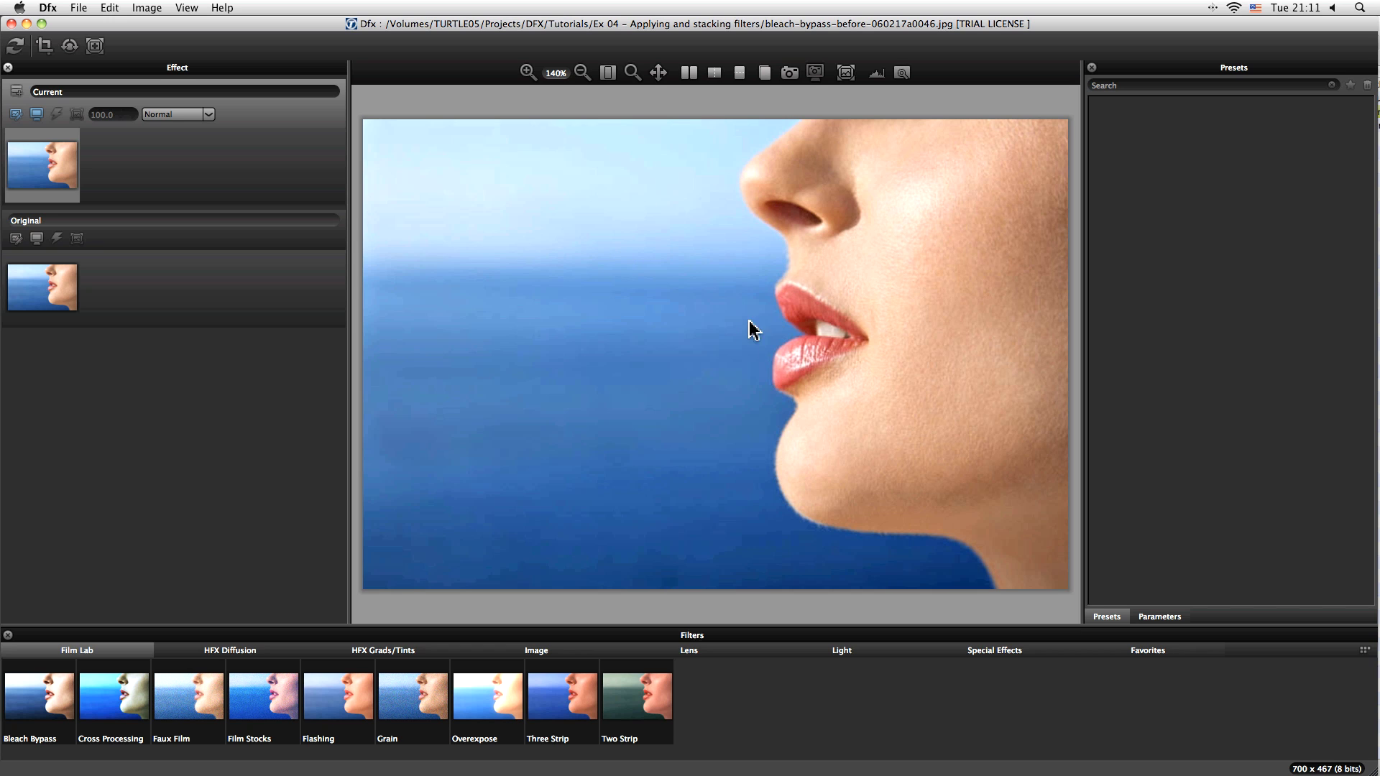
click(582, 72)
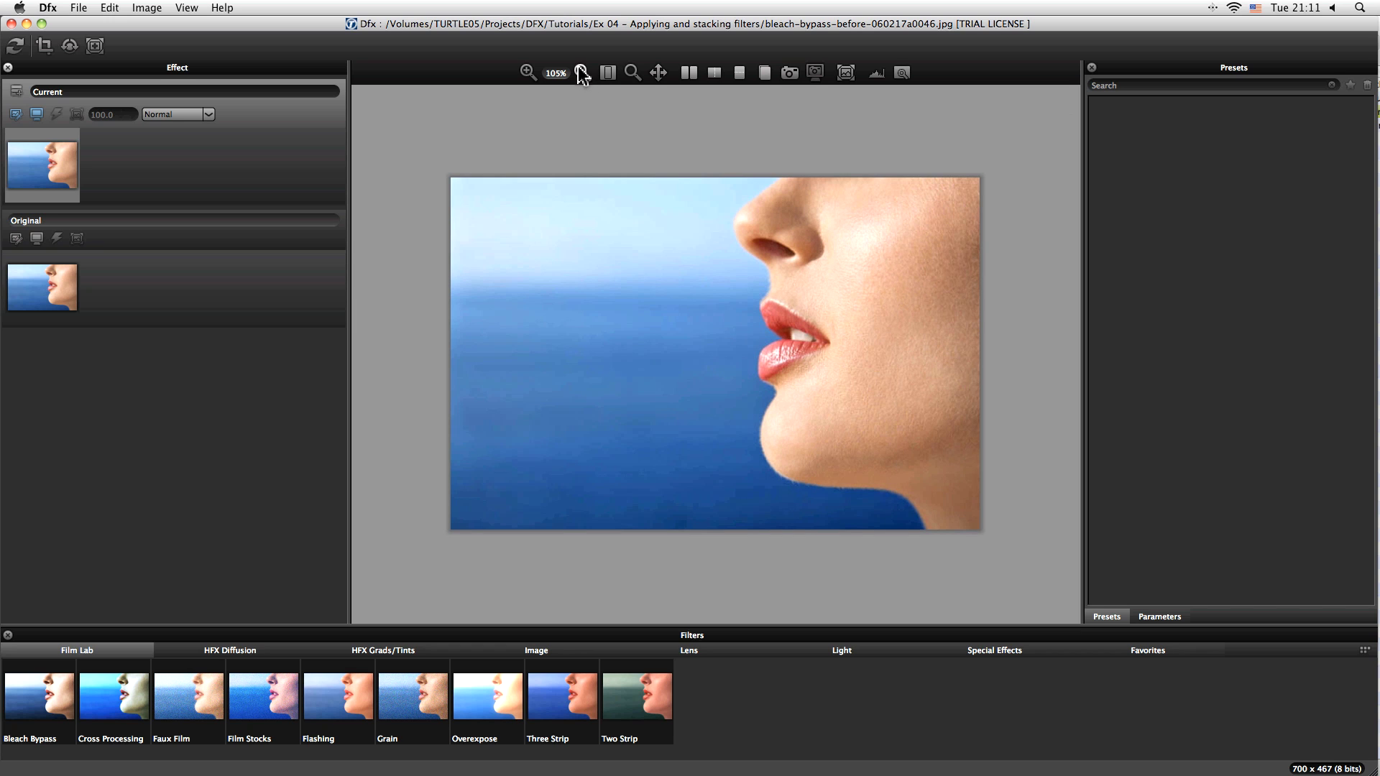
click(632, 72)
drag(932, 442, 669, 251)
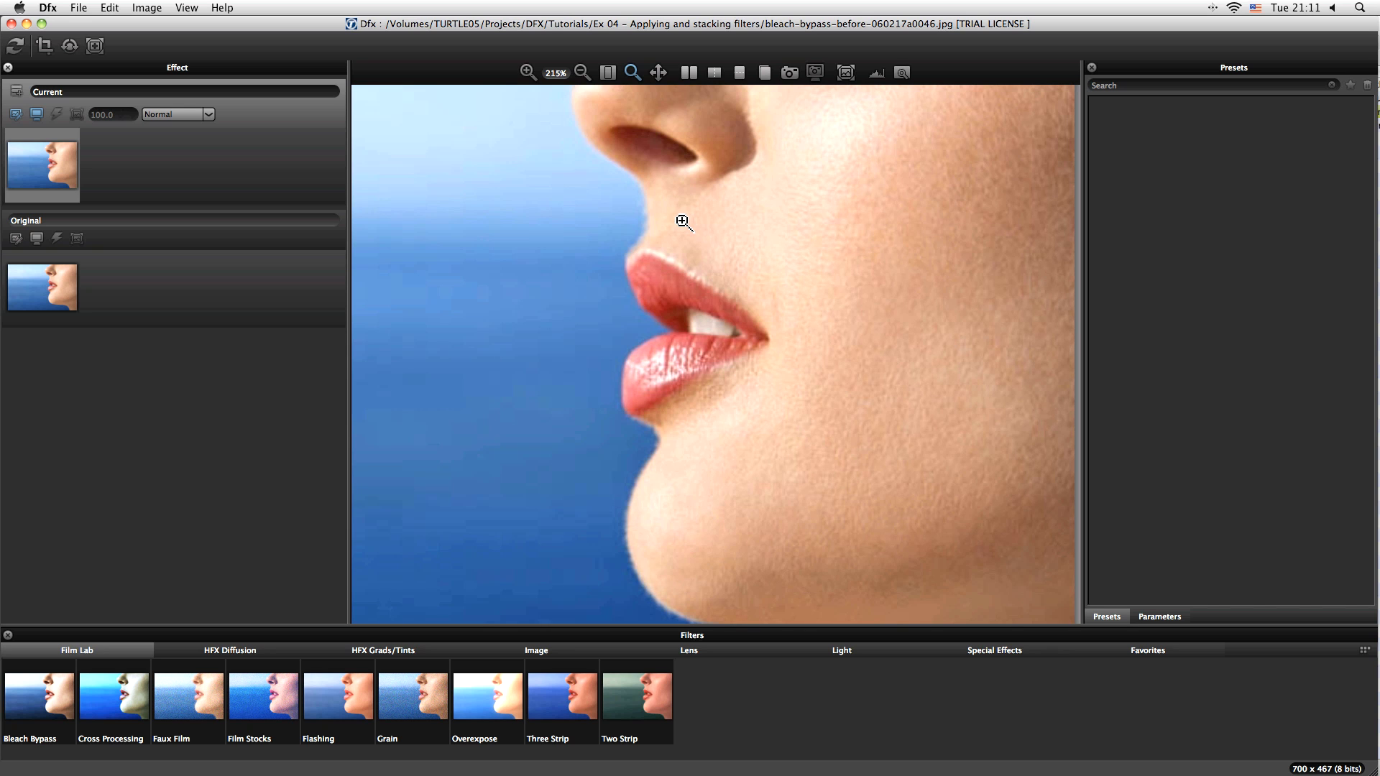
click(608, 73)
click(582, 72)
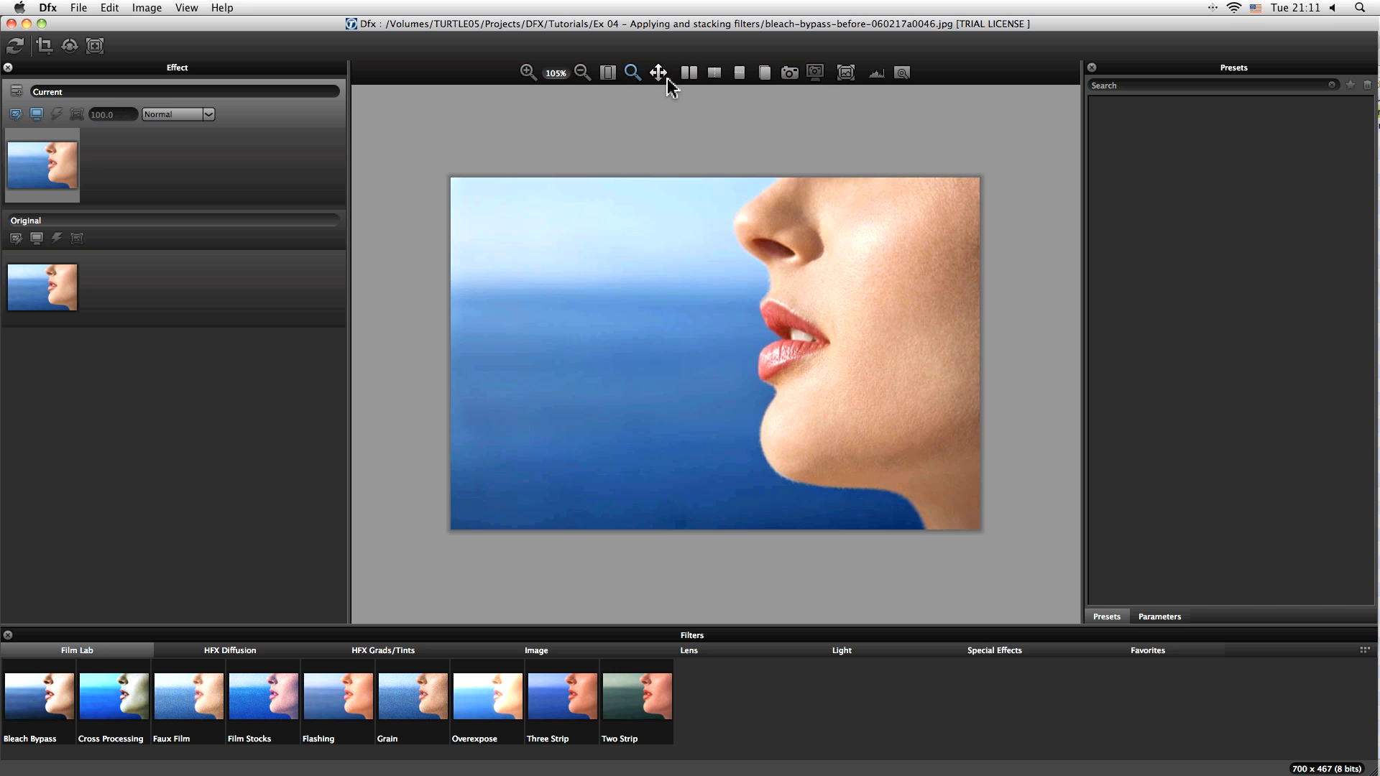
click(659, 73)
mouse_move(807, 345)
mouse_down()
mouse_move(856, 262)
mouse_move(851, 336)
mouse_move(822, 345)
mouse_up()
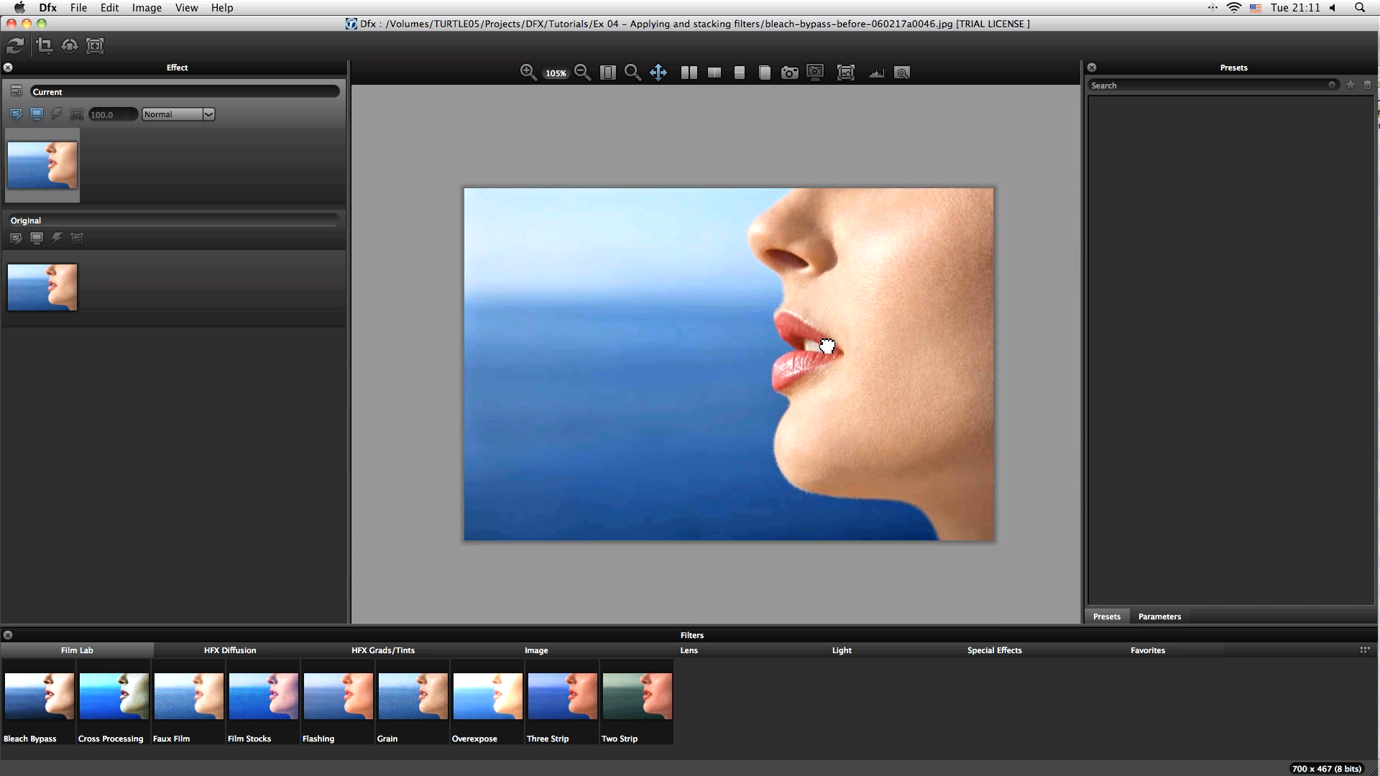
click(527, 72)
click(526, 72)
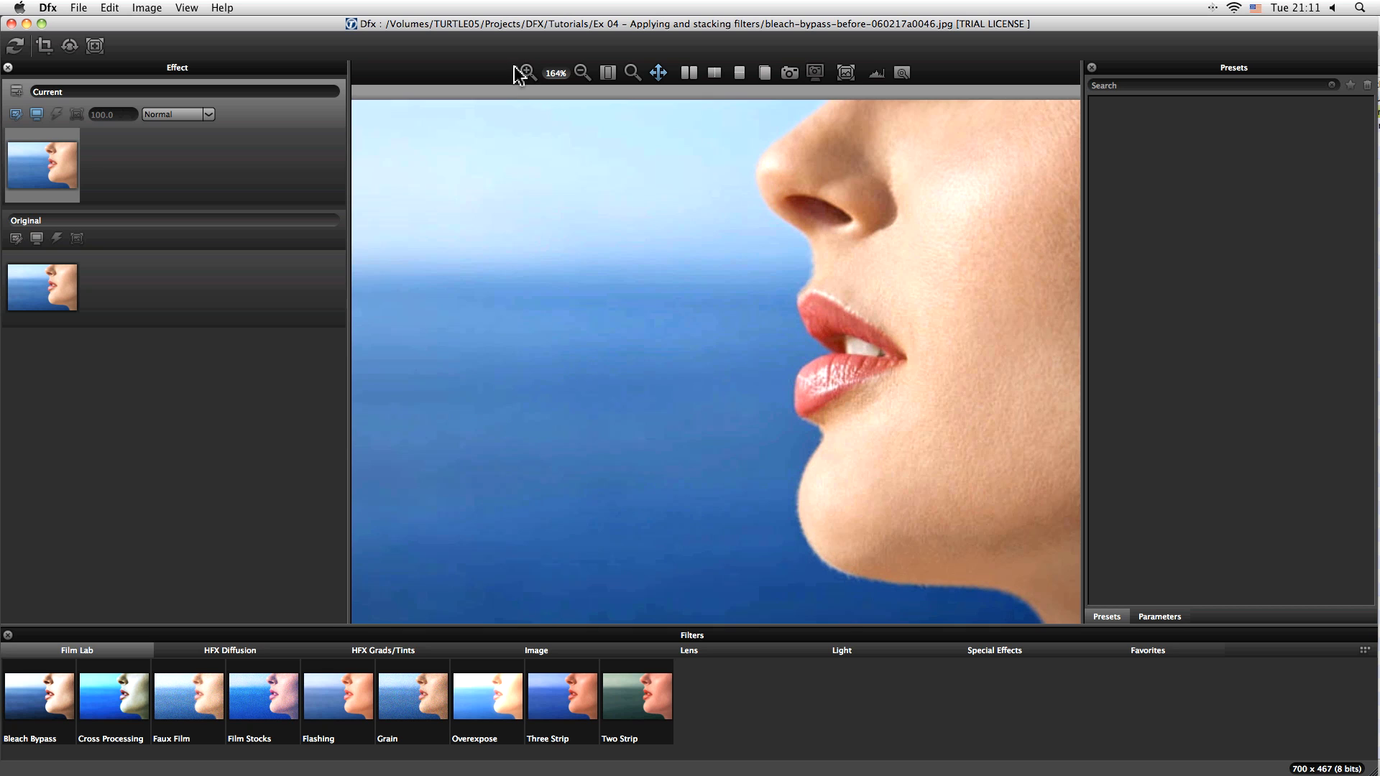
drag(924, 361, 896, 416)
click(582, 72)
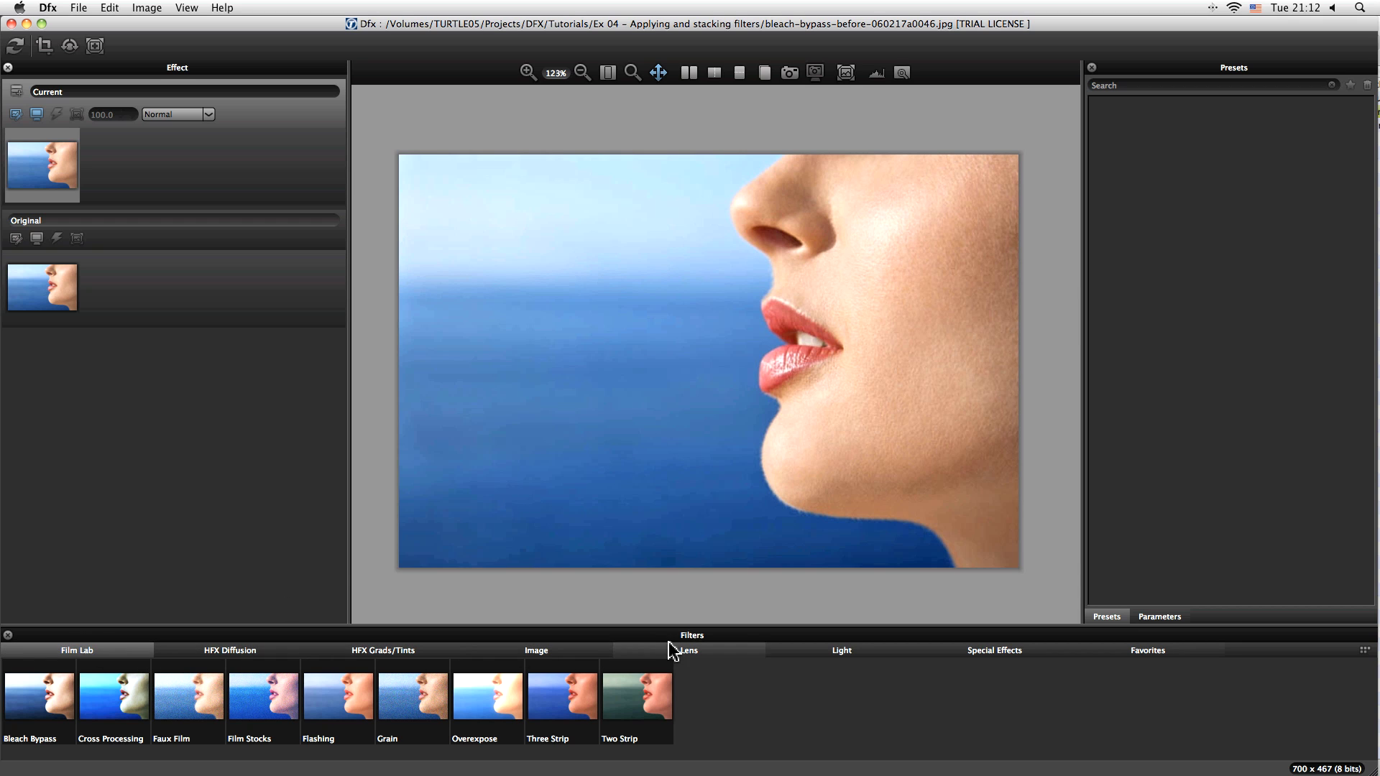
Step: Try the HFX Diffusion HDTV/FX filter on the photo and glance at the Grads/Tints filters
click(237, 651)
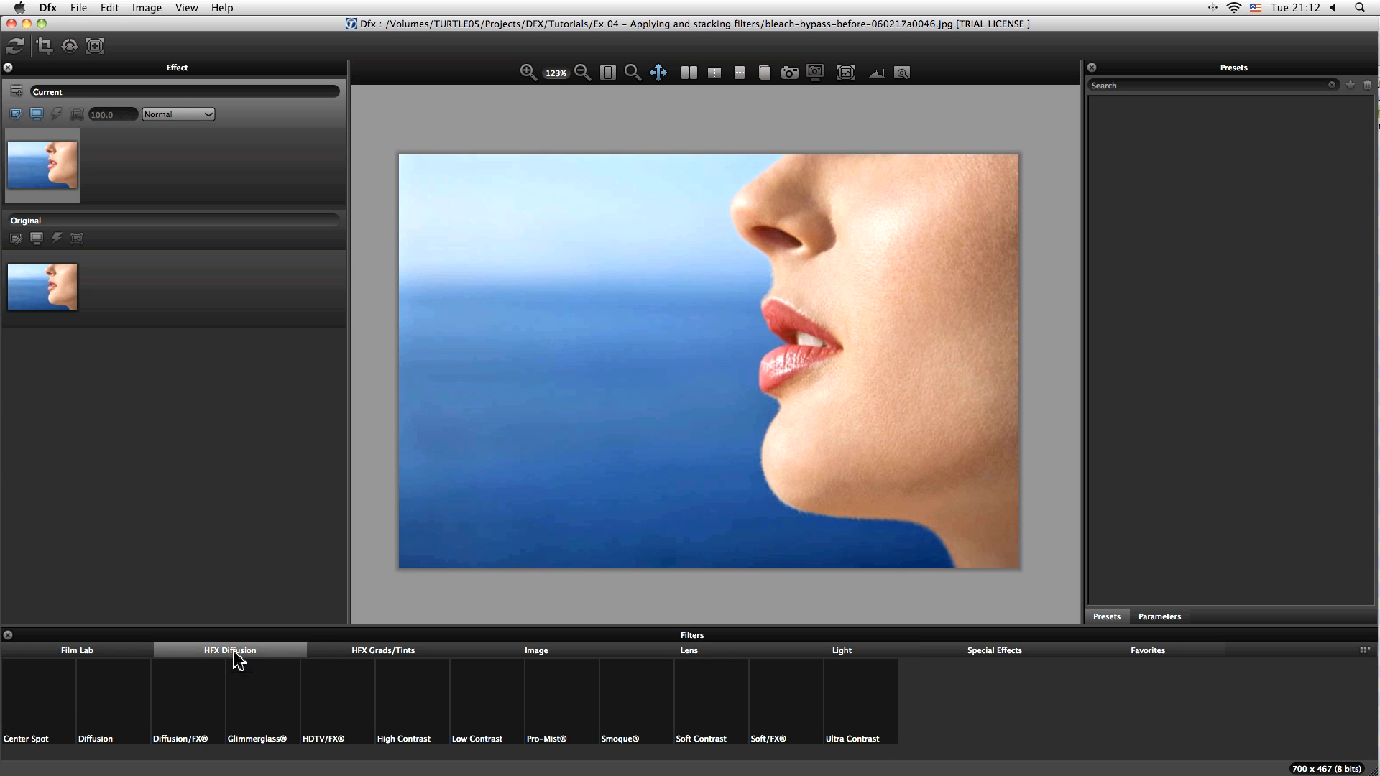
click(338, 668)
click(431, 651)
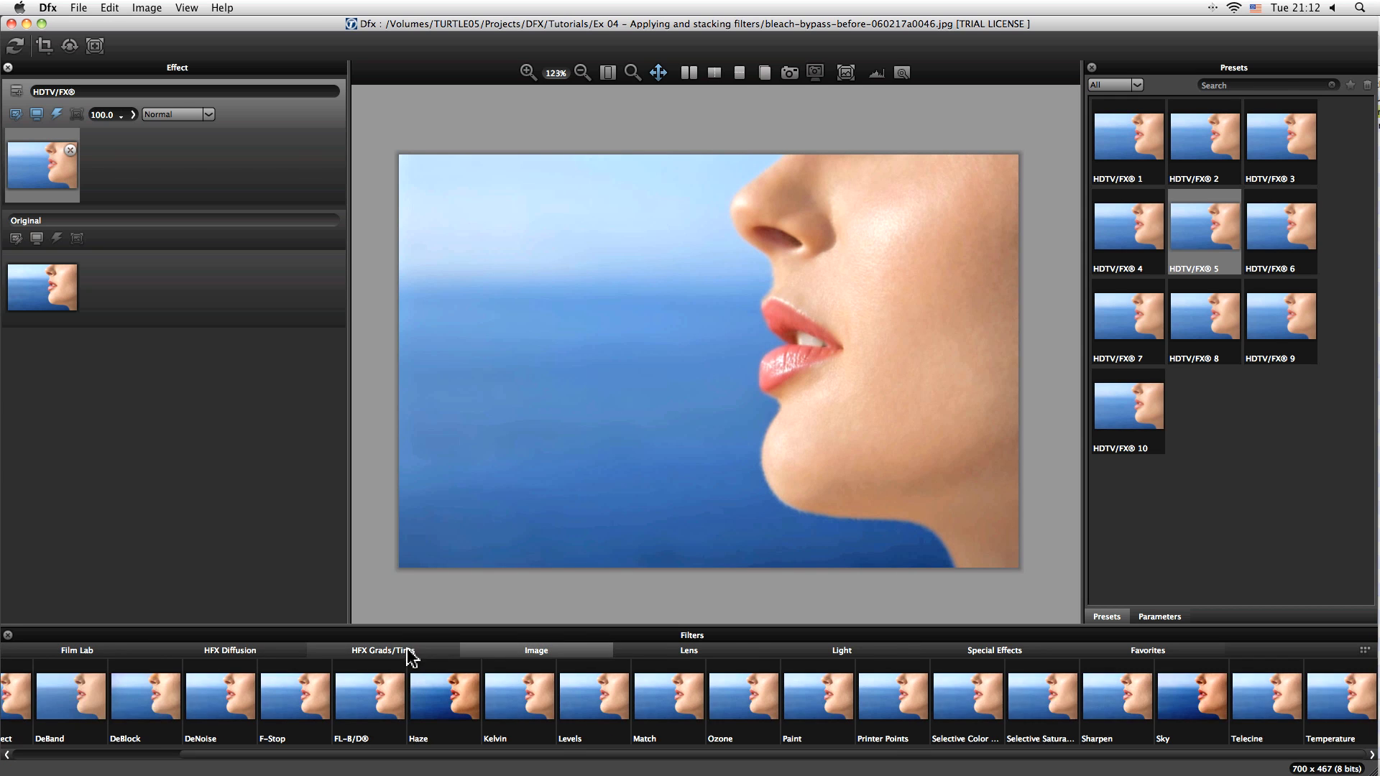
click(60, 654)
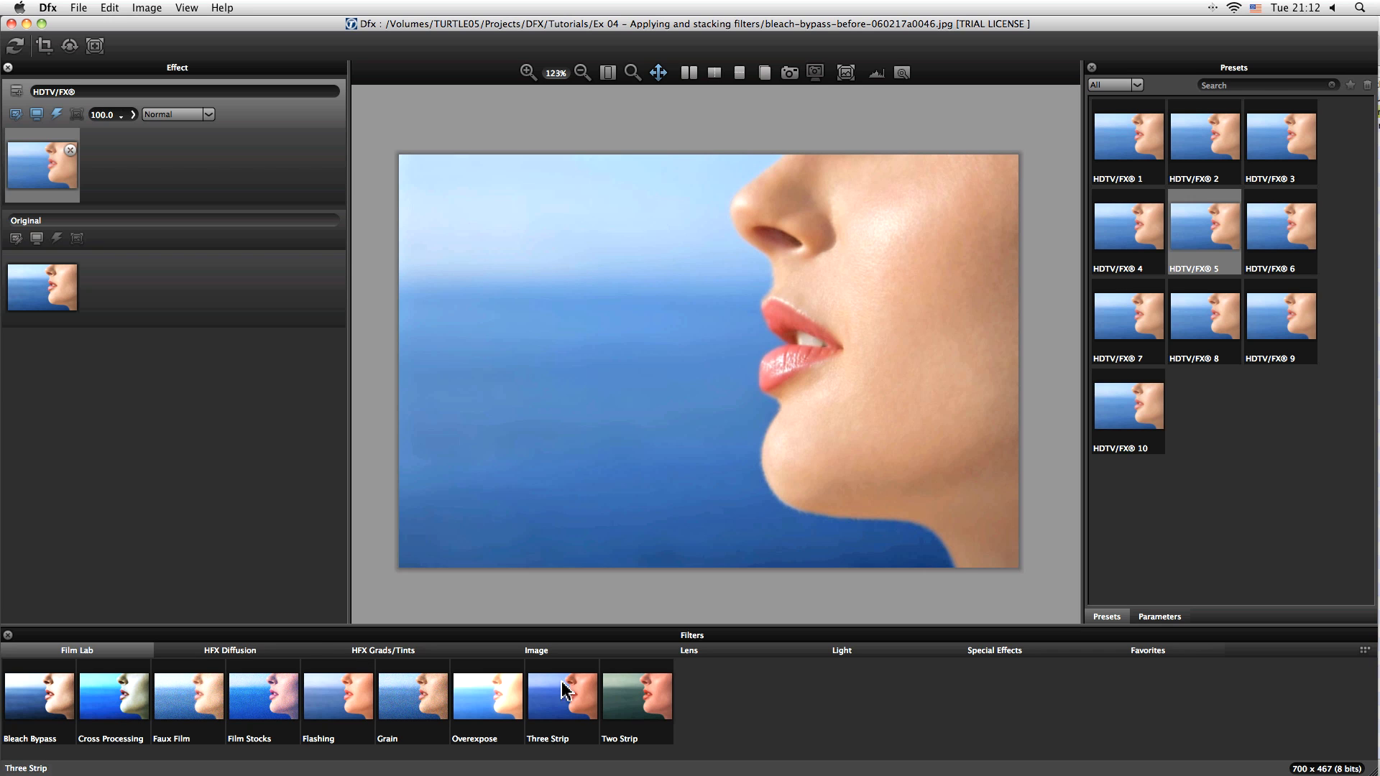
Step: Compare the Film Lab Two Strip, Three Strip and Overexpose filters, ending on Overexpose
click(638, 704)
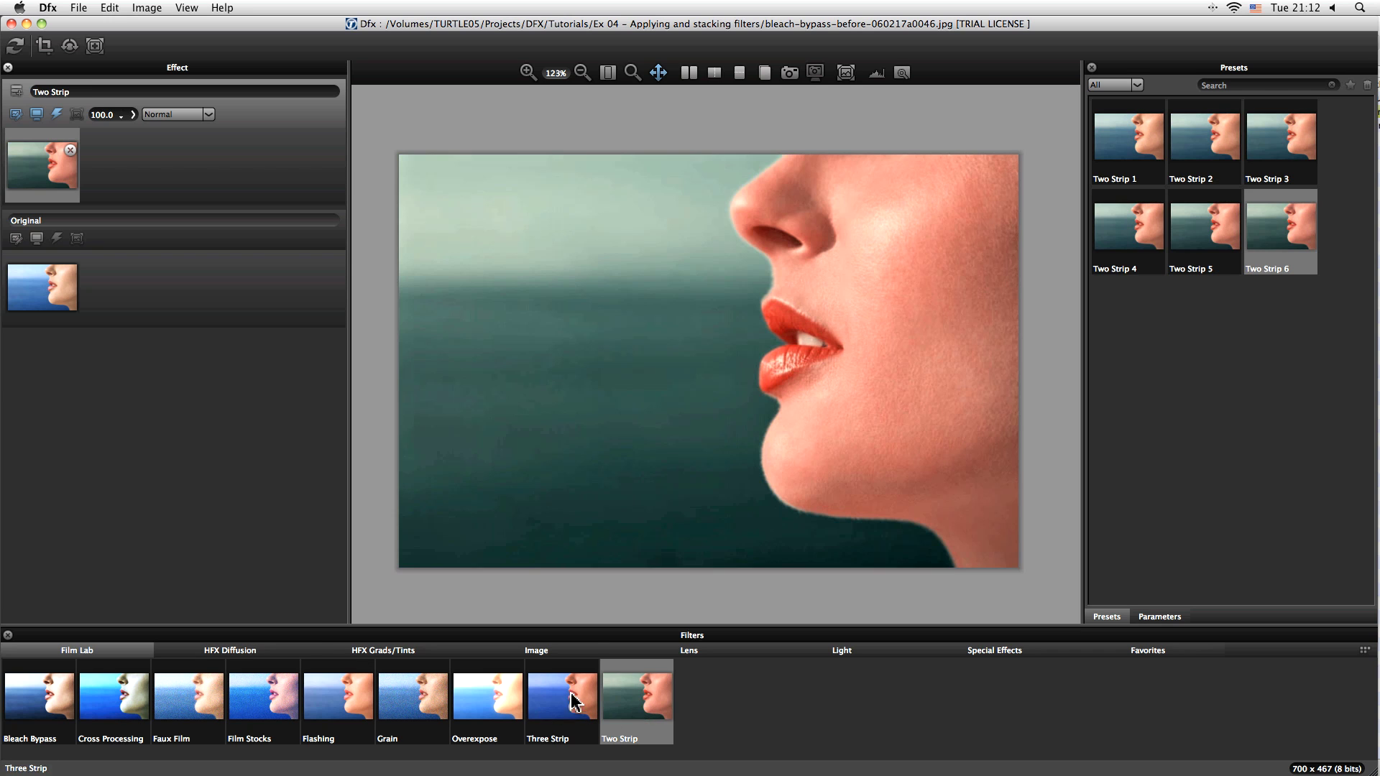
click(568, 706)
click(471, 704)
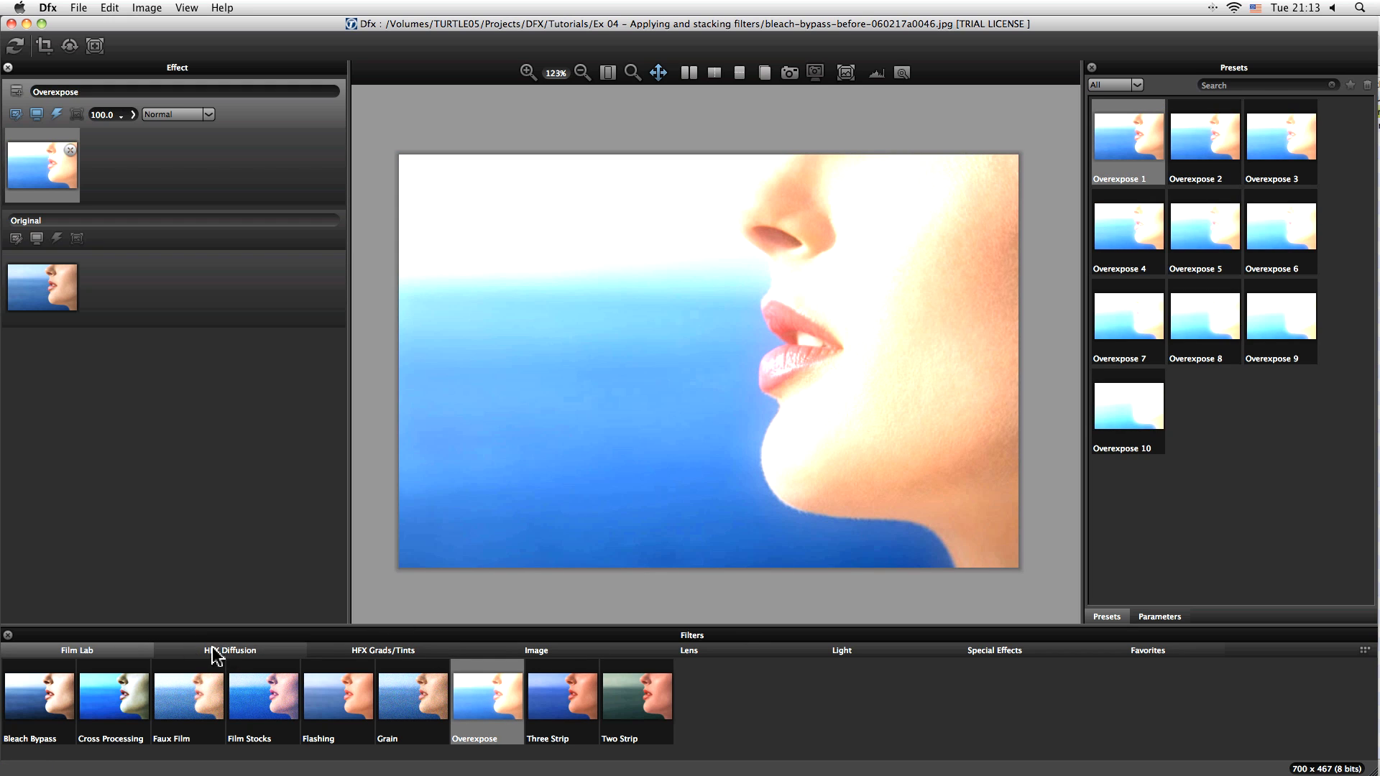
click(288, 656)
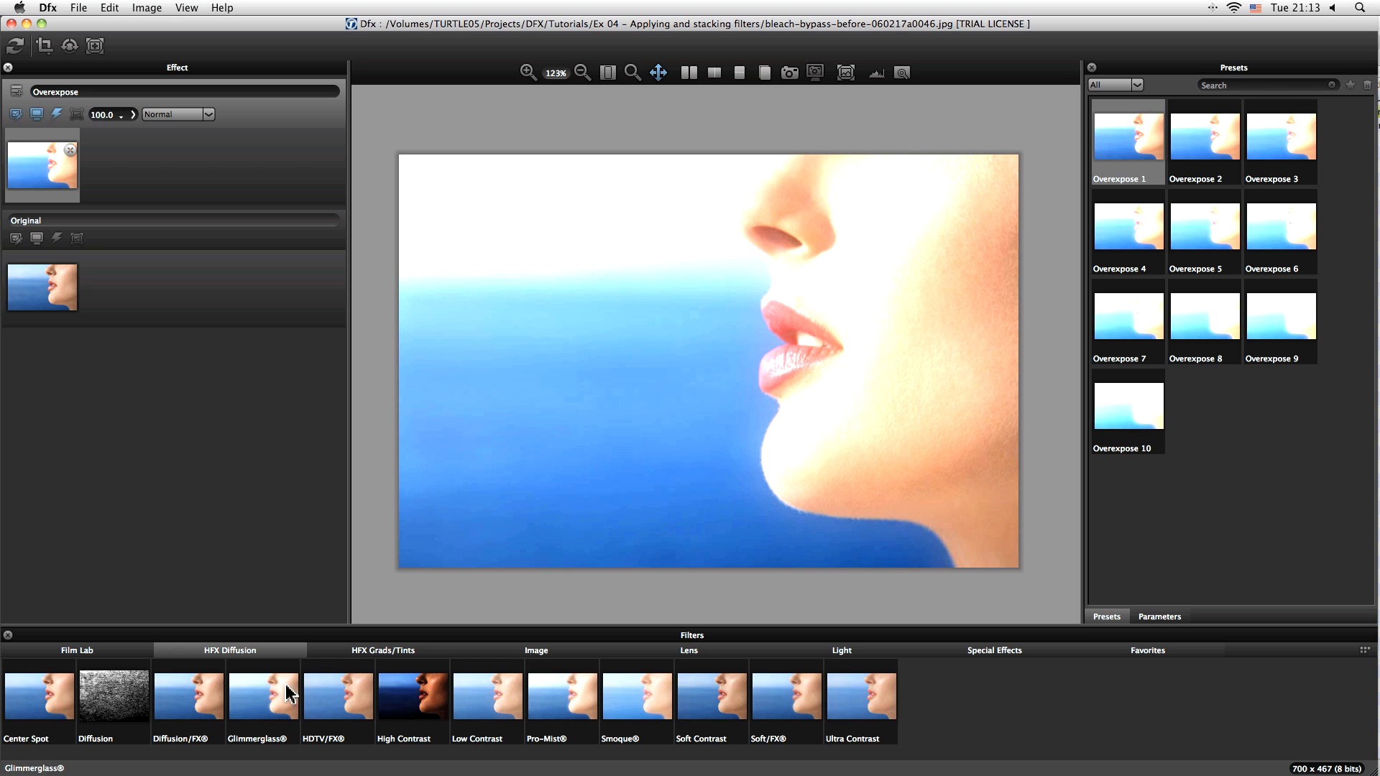
Step: Apply the Pro-Mist® filter, scroll its presets to the top and check the Pro-Mist® 10 parameters
click(564, 698)
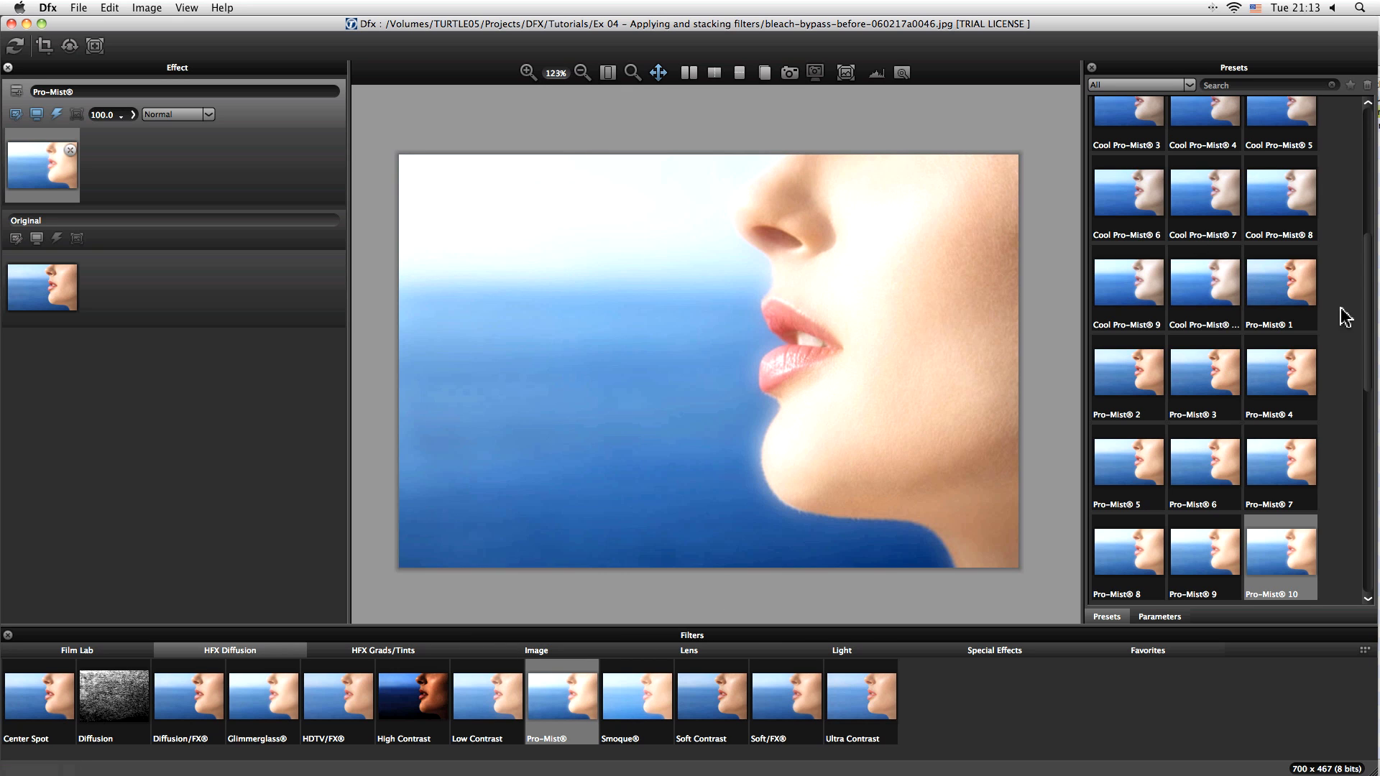
drag(1369, 316, 1369, 190)
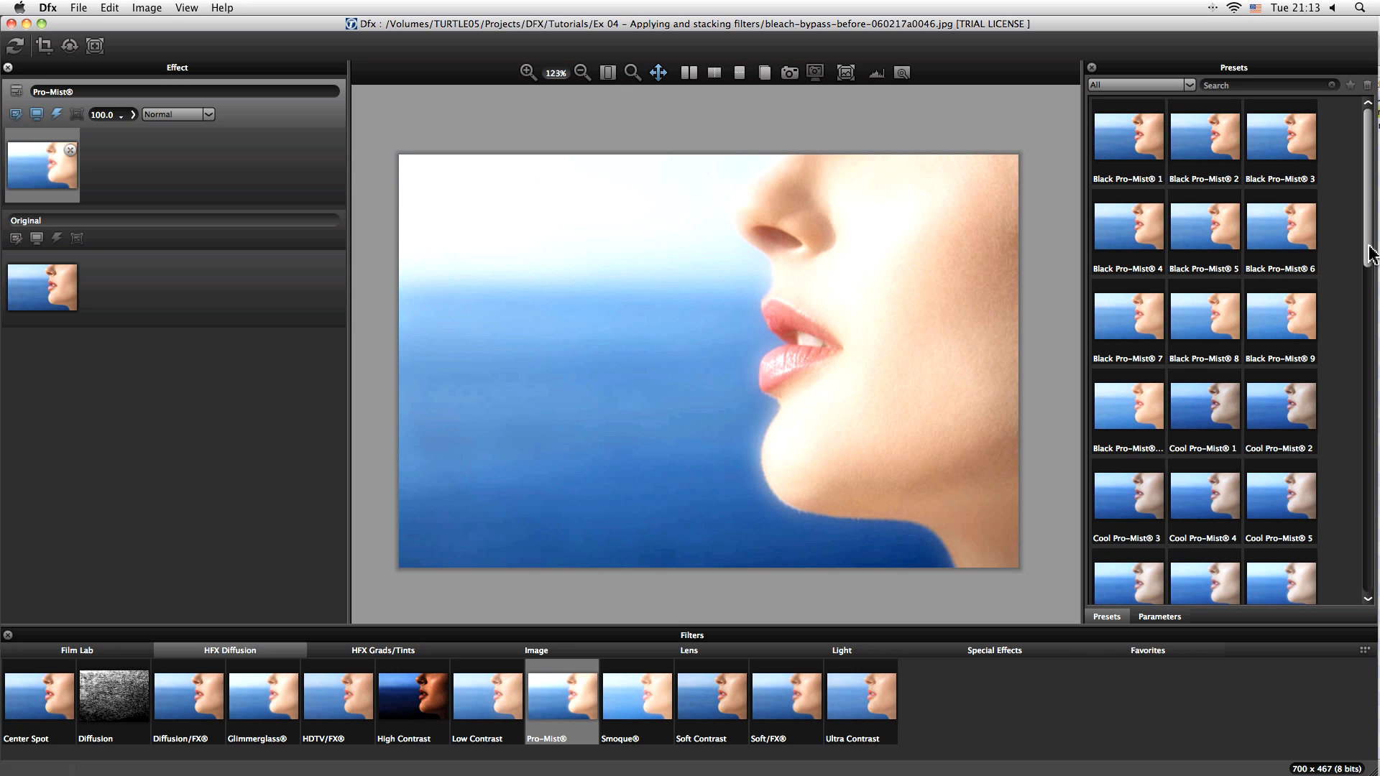
mouse_move(1369, 229)
mouse_down()
mouse_move(1369, 248)
mouse_move(1370, 228)
mouse_up()
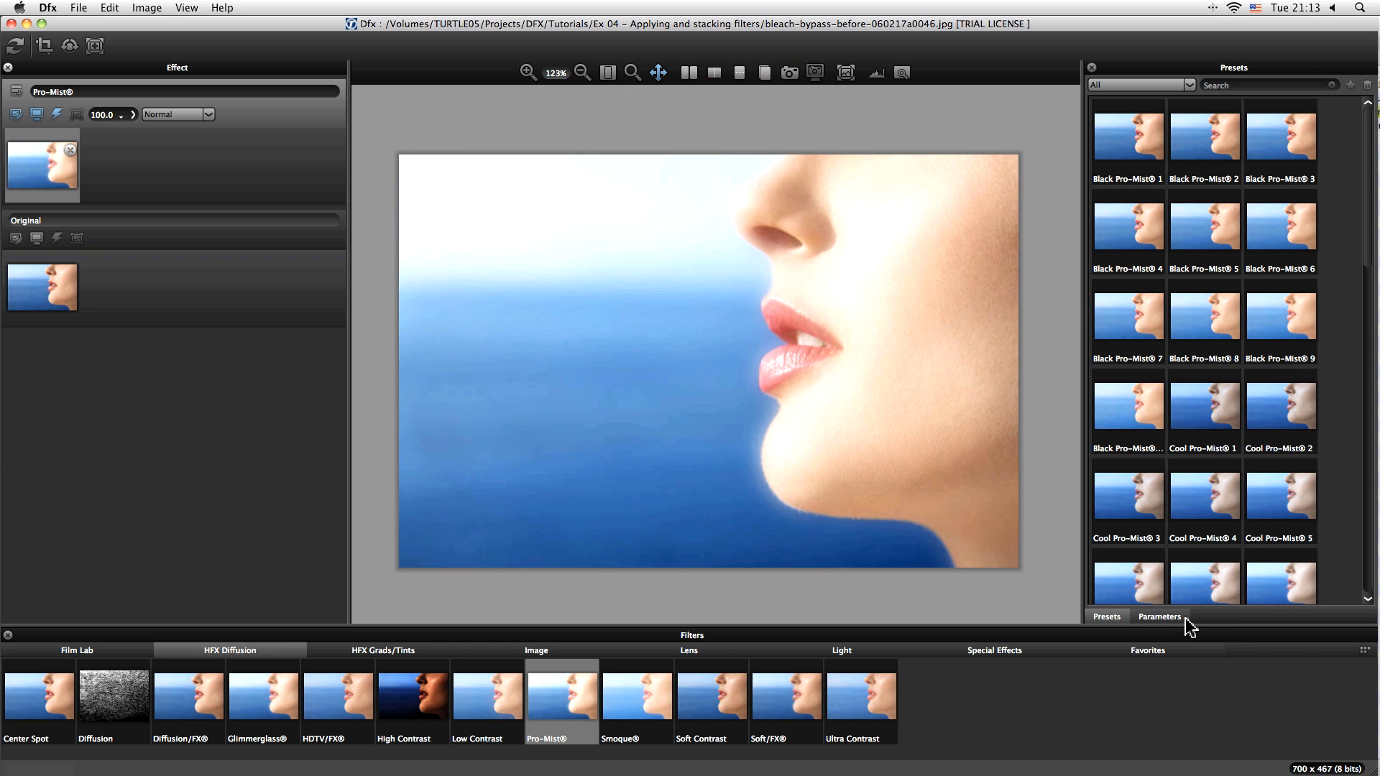
click(1160, 617)
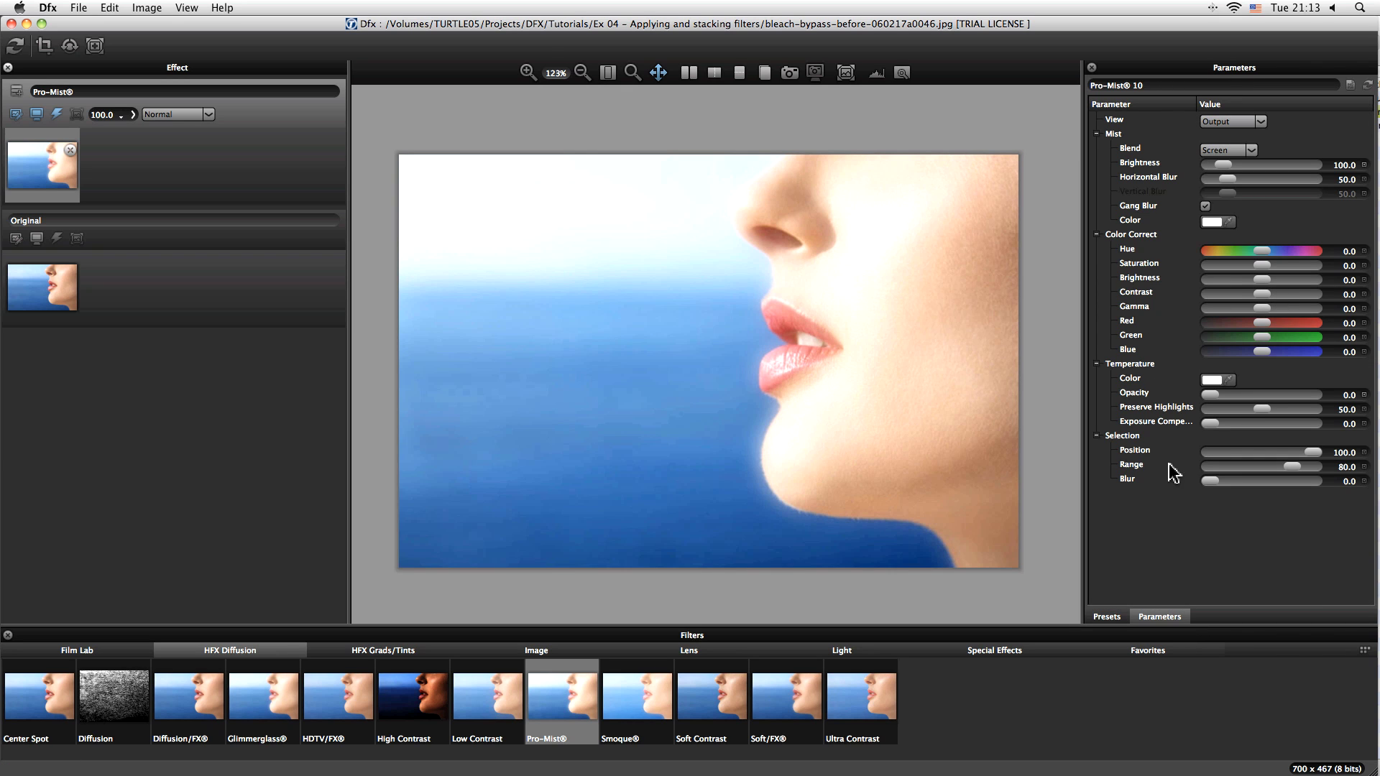
click(1109, 617)
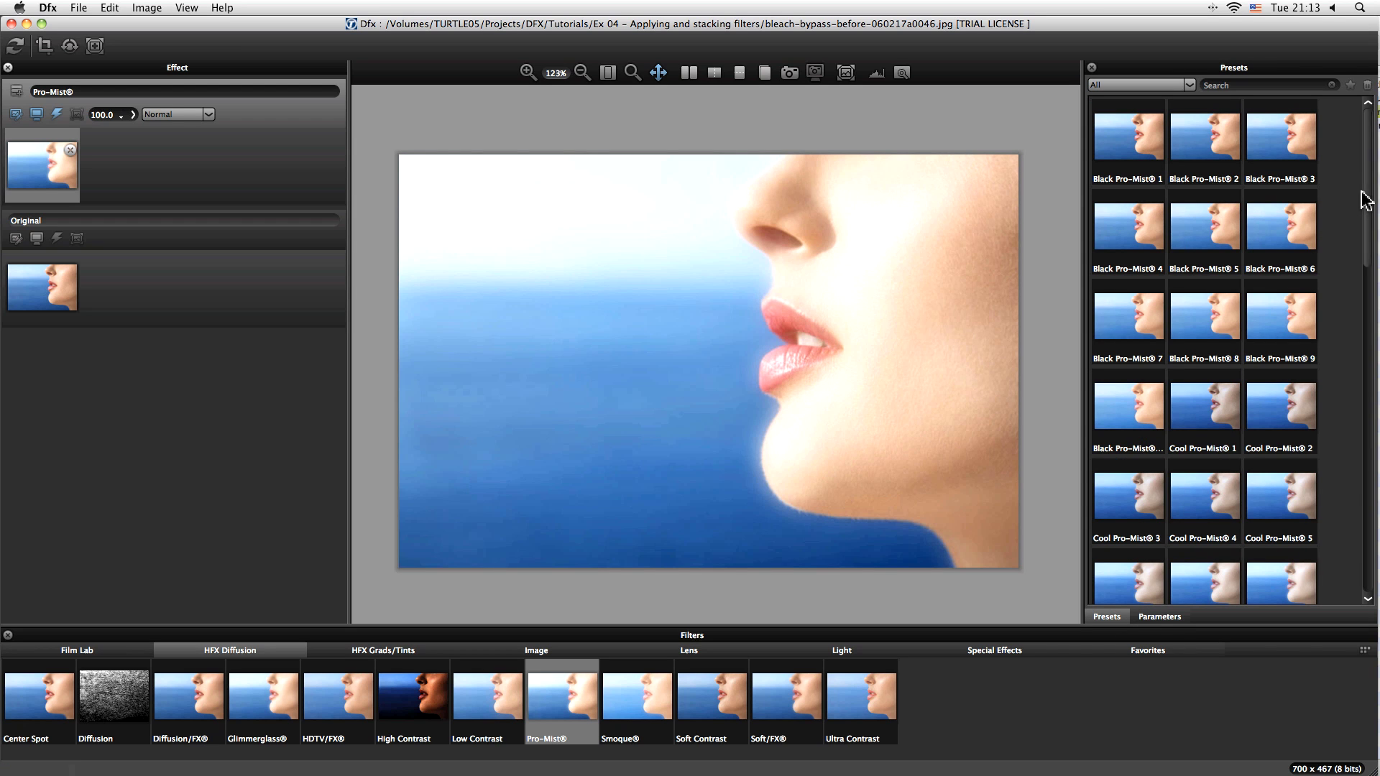
Step: Preview Black Pro-Mist presets 1 through 10 on the photo
click(1142, 140)
click(1208, 144)
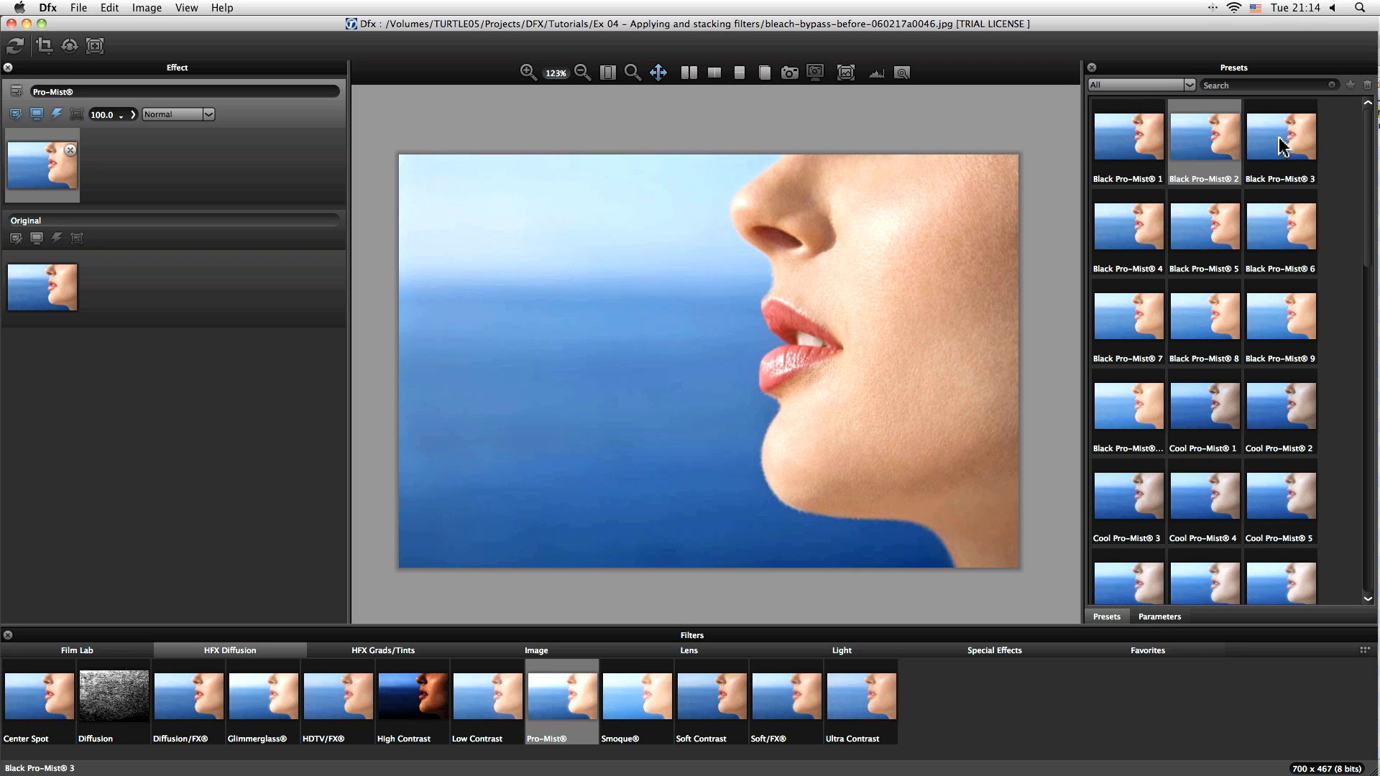
click(1285, 144)
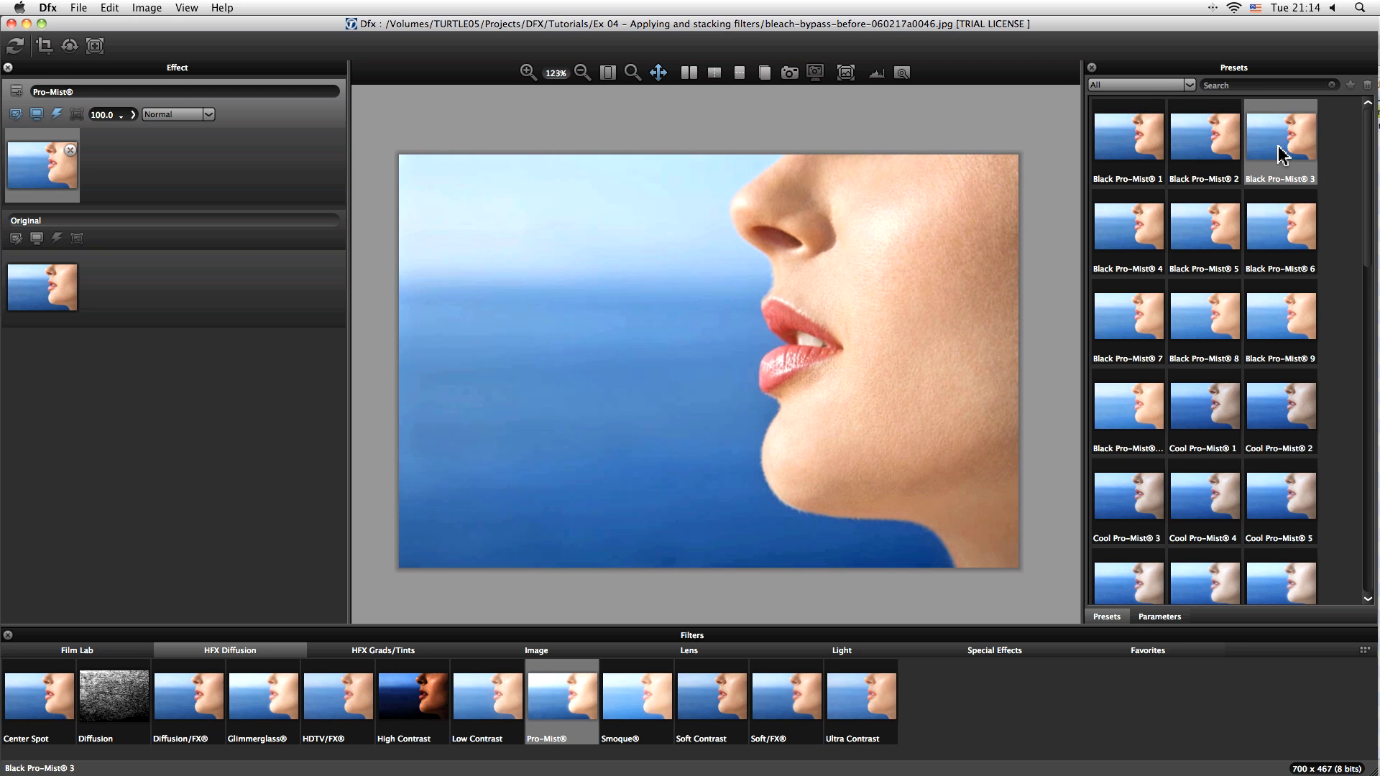
click(1134, 241)
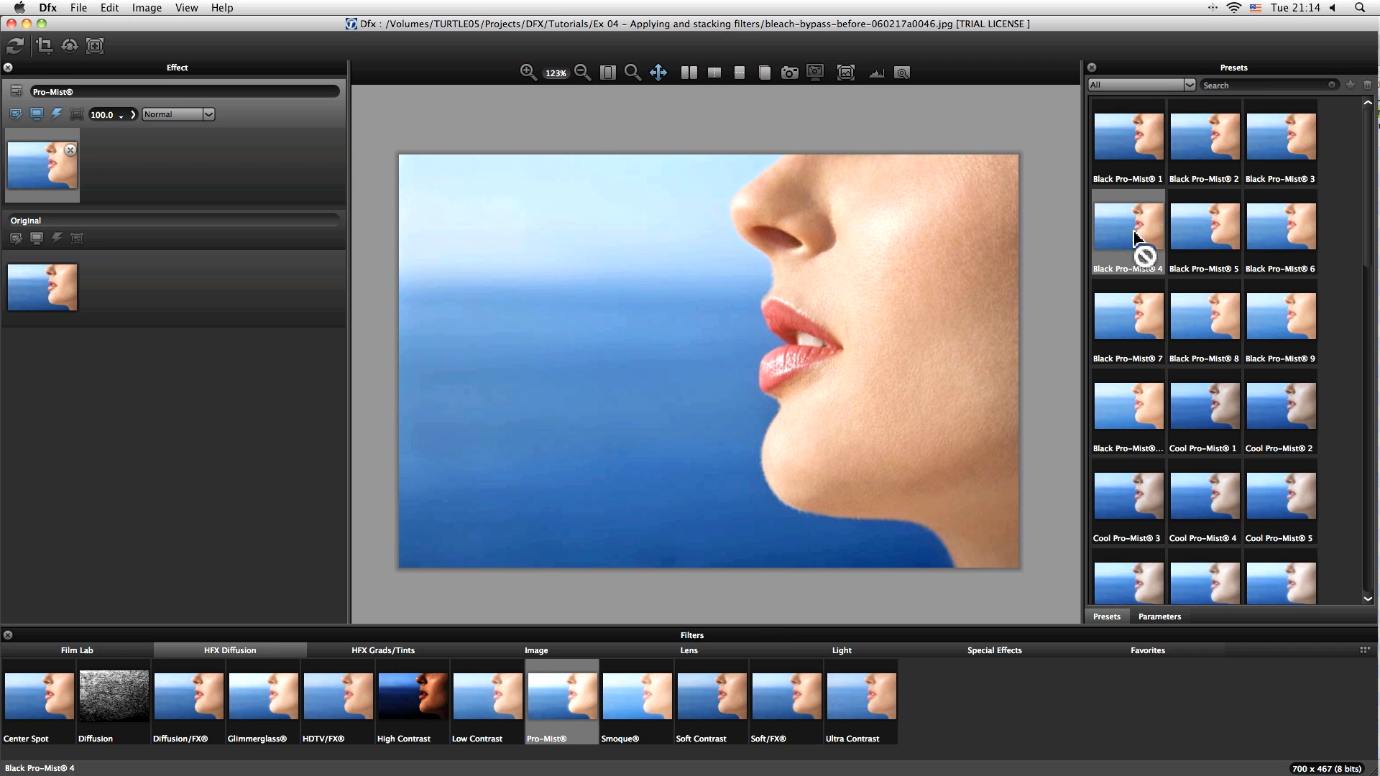
click(1219, 231)
click(1271, 225)
click(1121, 314)
click(1210, 321)
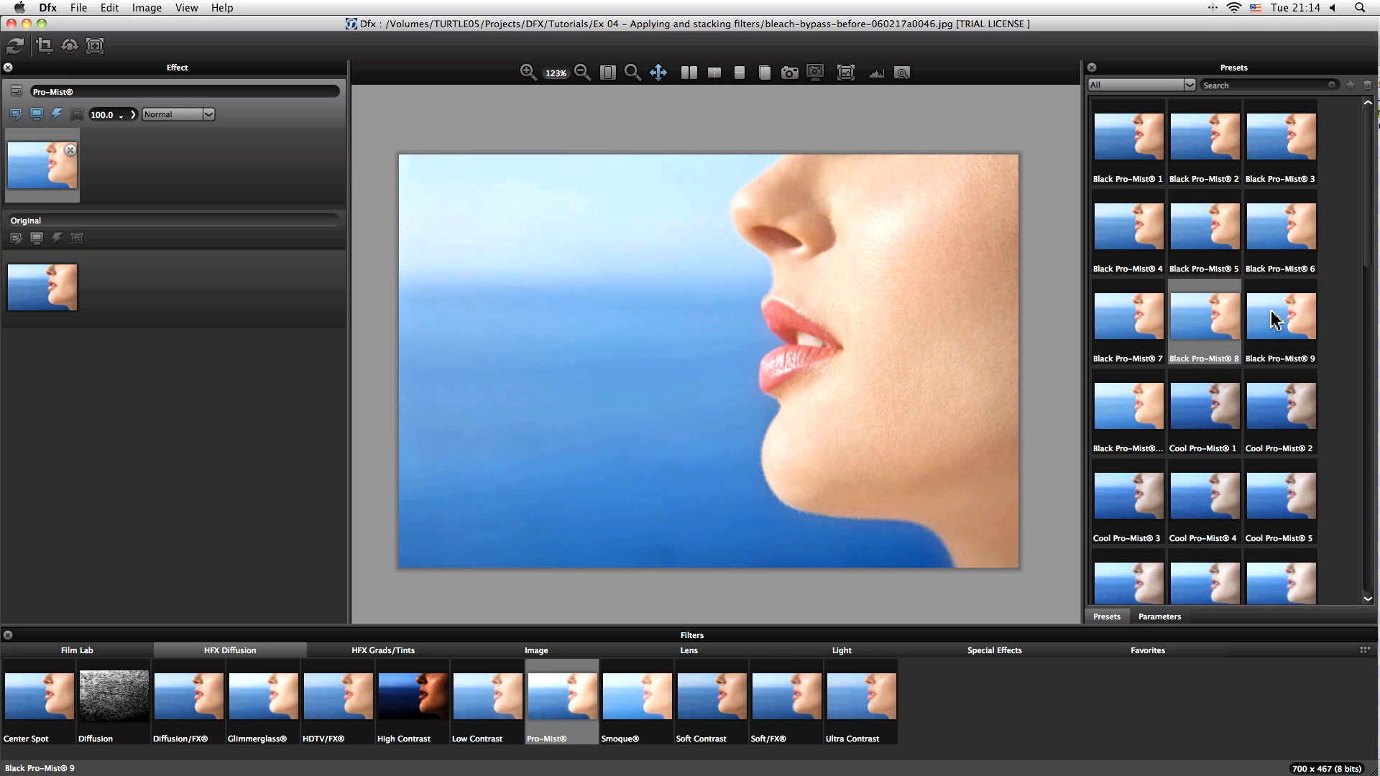
click(1282, 323)
click(1098, 438)
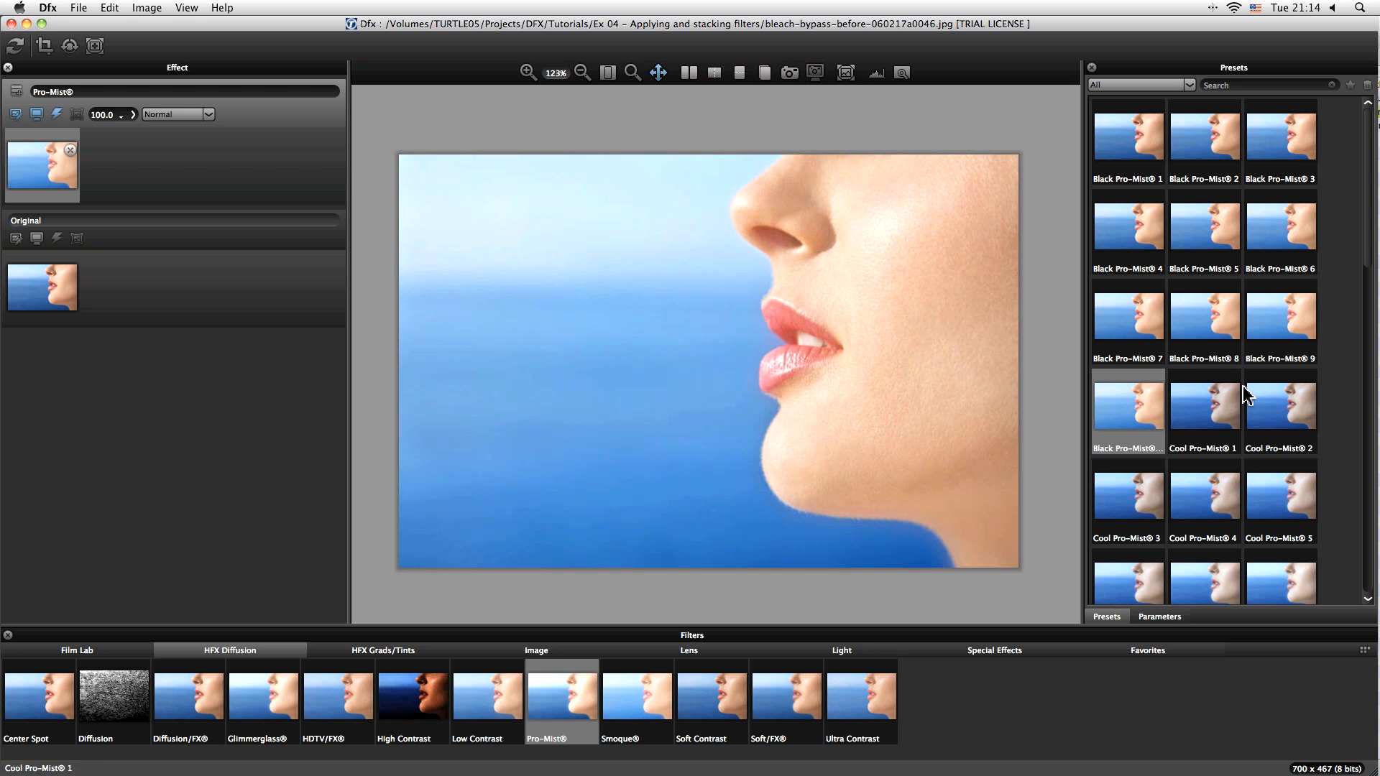
Step: Compare Black Pro-Mist 1 through 10 a second time
click(1138, 146)
click(1215, 155)
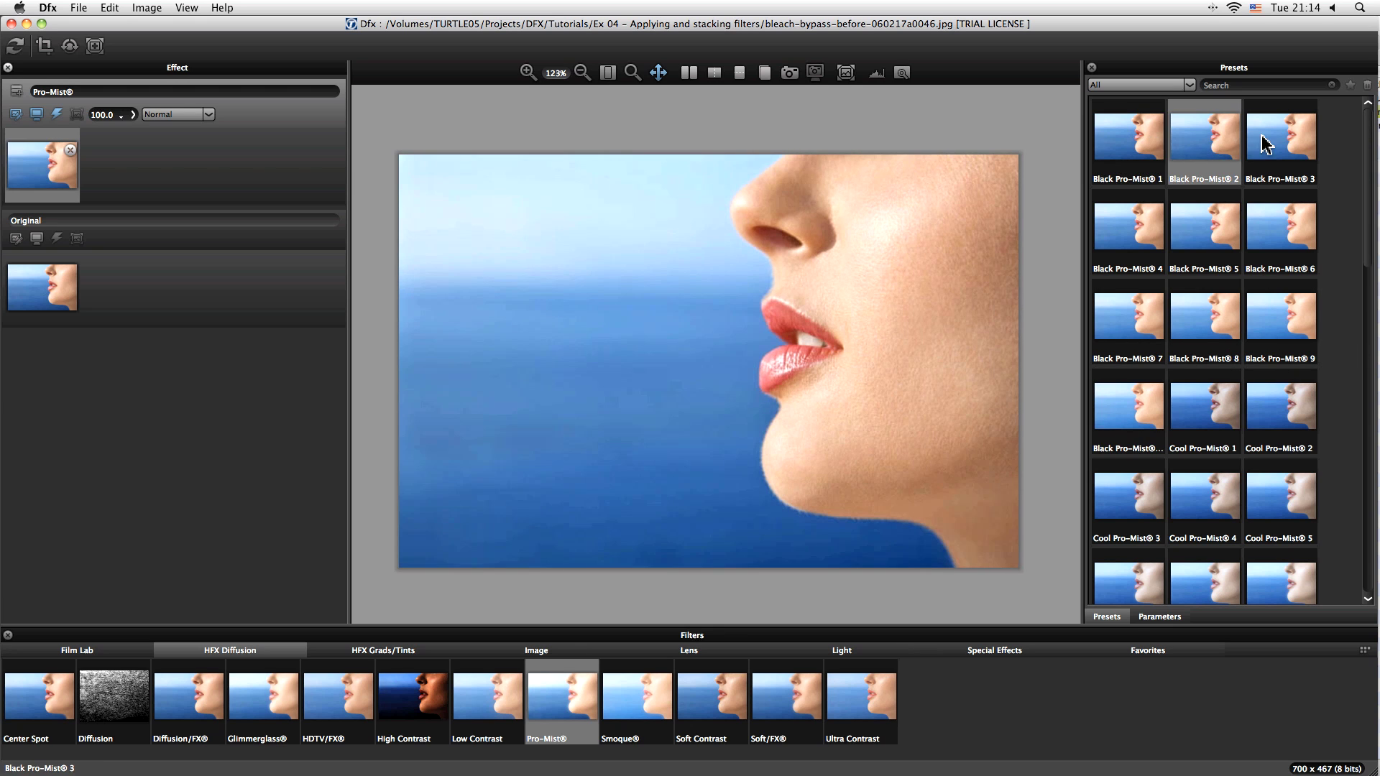
click(1269, 148)
click(1127, 227)
click(1202, 237)
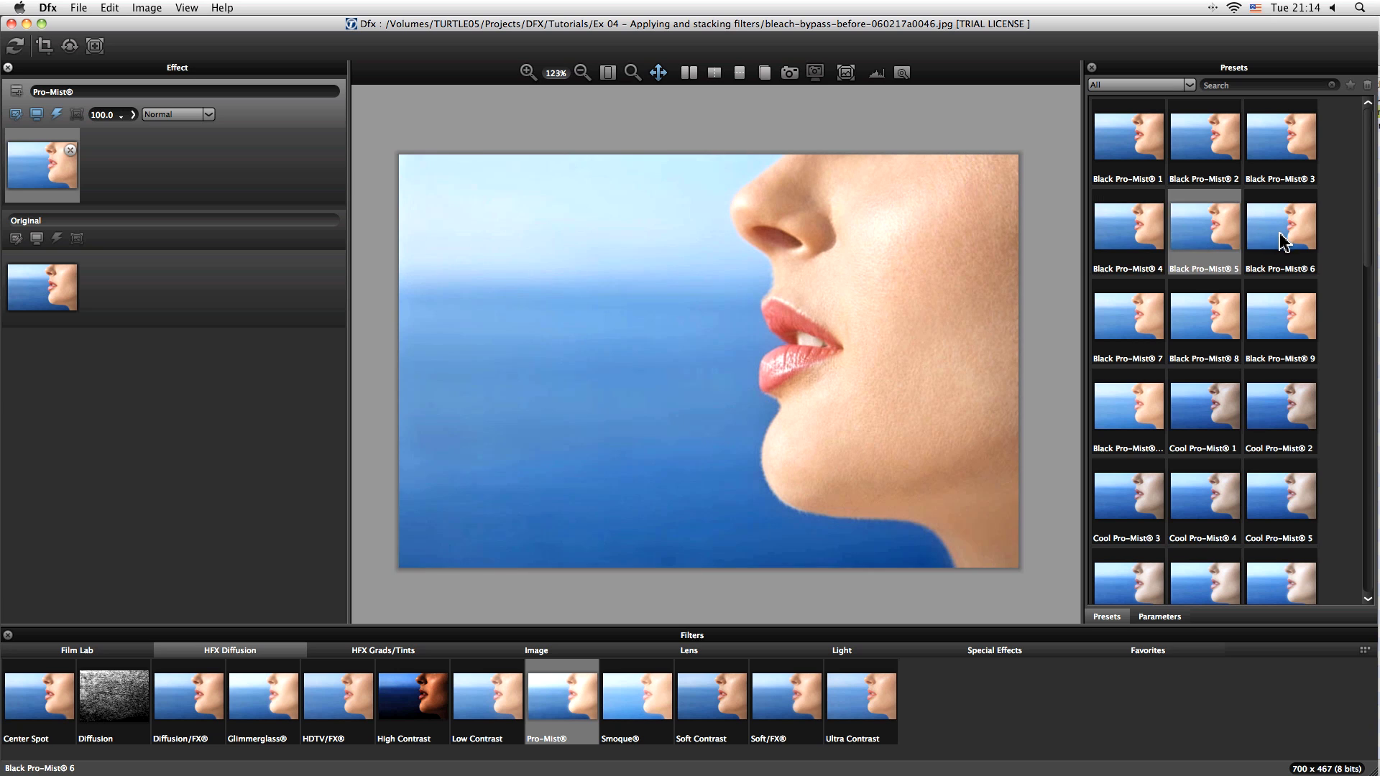
click(1281, 241)
click(1143, 332)
click(1208, 327)
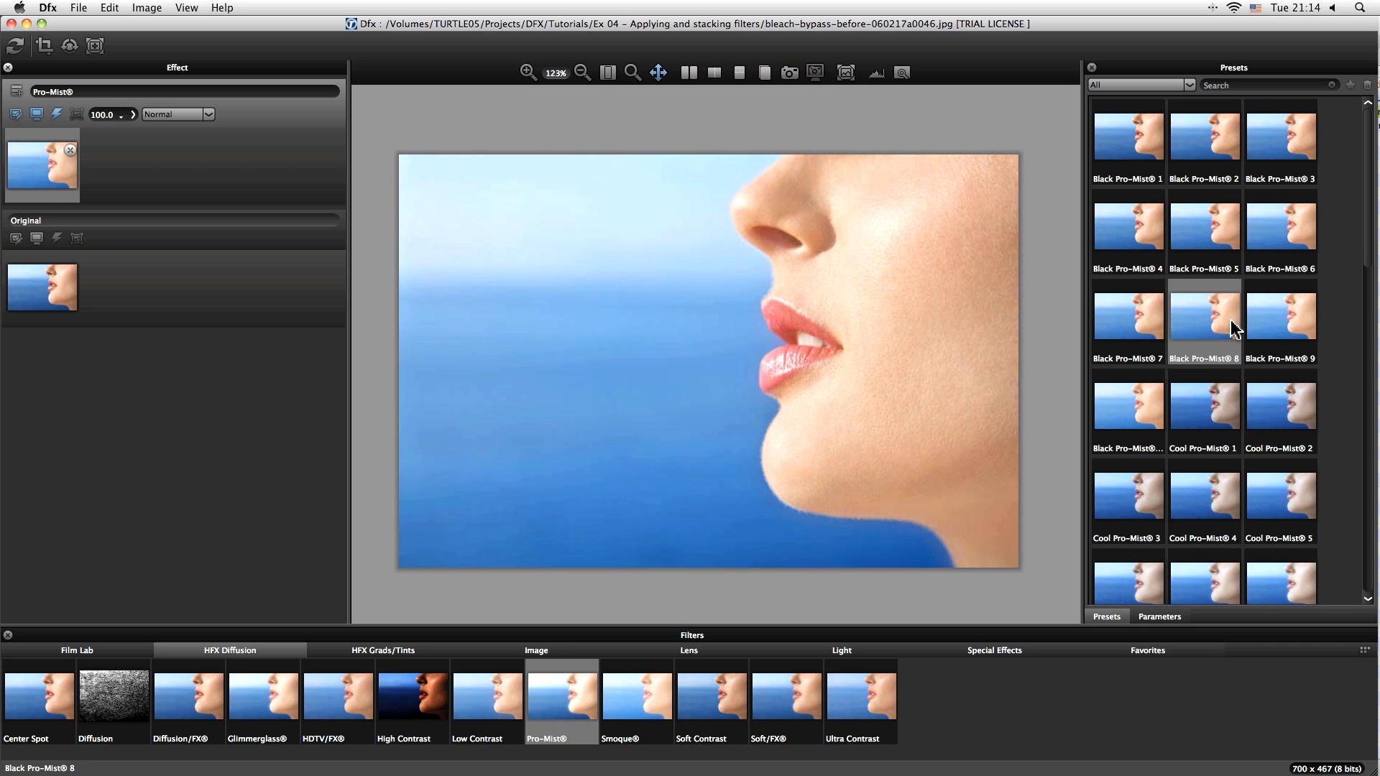
click(1284, 322)
click(1127, 411)
drag(1364, 273, 1366, 352)
Step: Preview the Cool Pro-Mist 1 and warmer Pro-Mist 1 looks
click(1225, 137)
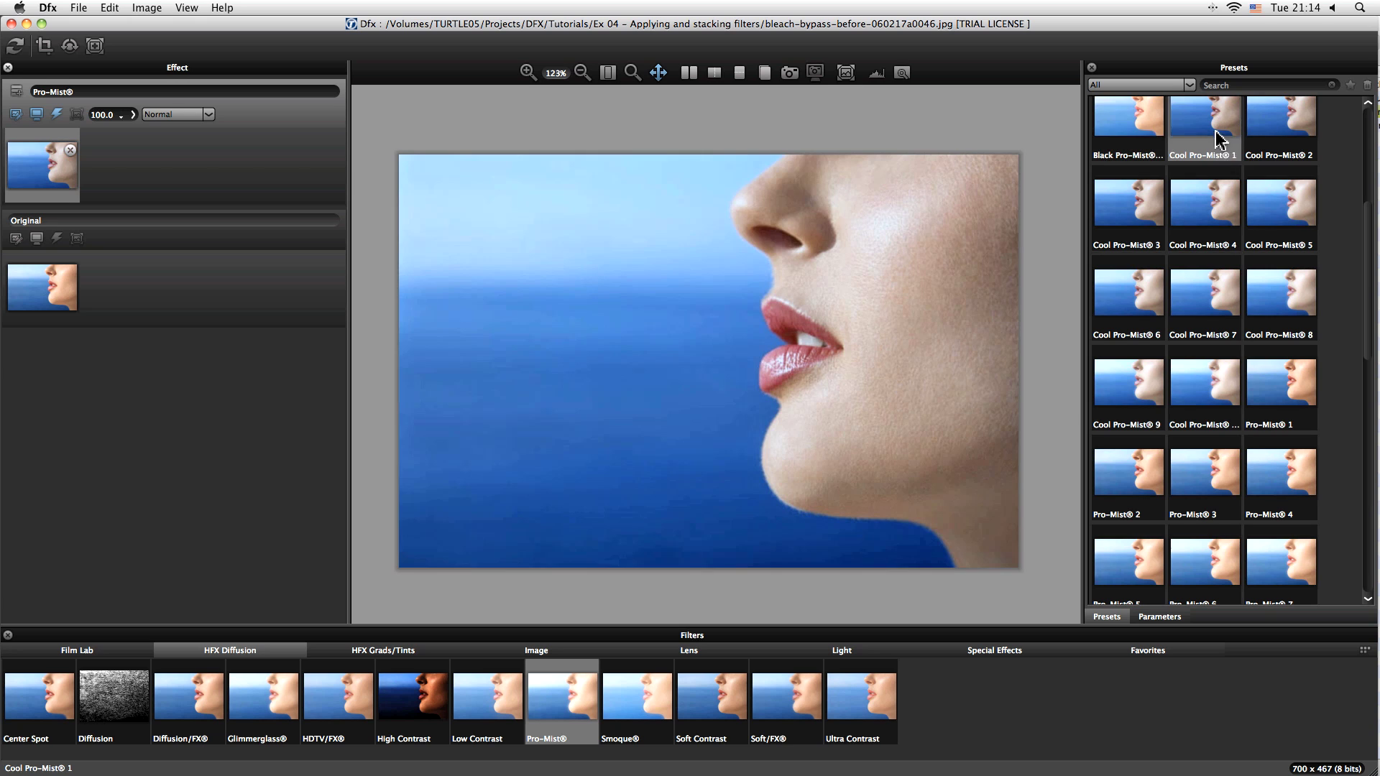
scroll(1254, 381, up, 1)
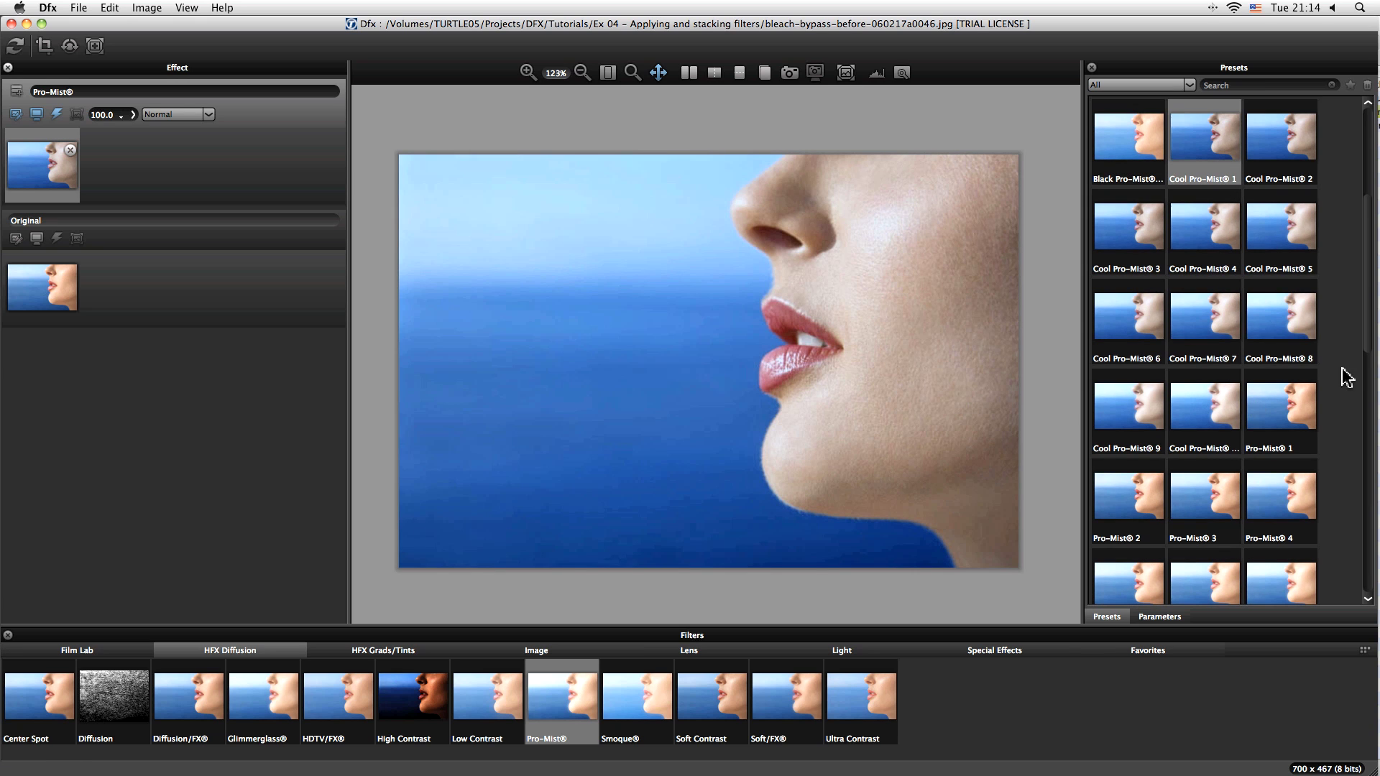
click(1290, 420)
drag(1366, 355, 1368, 396)
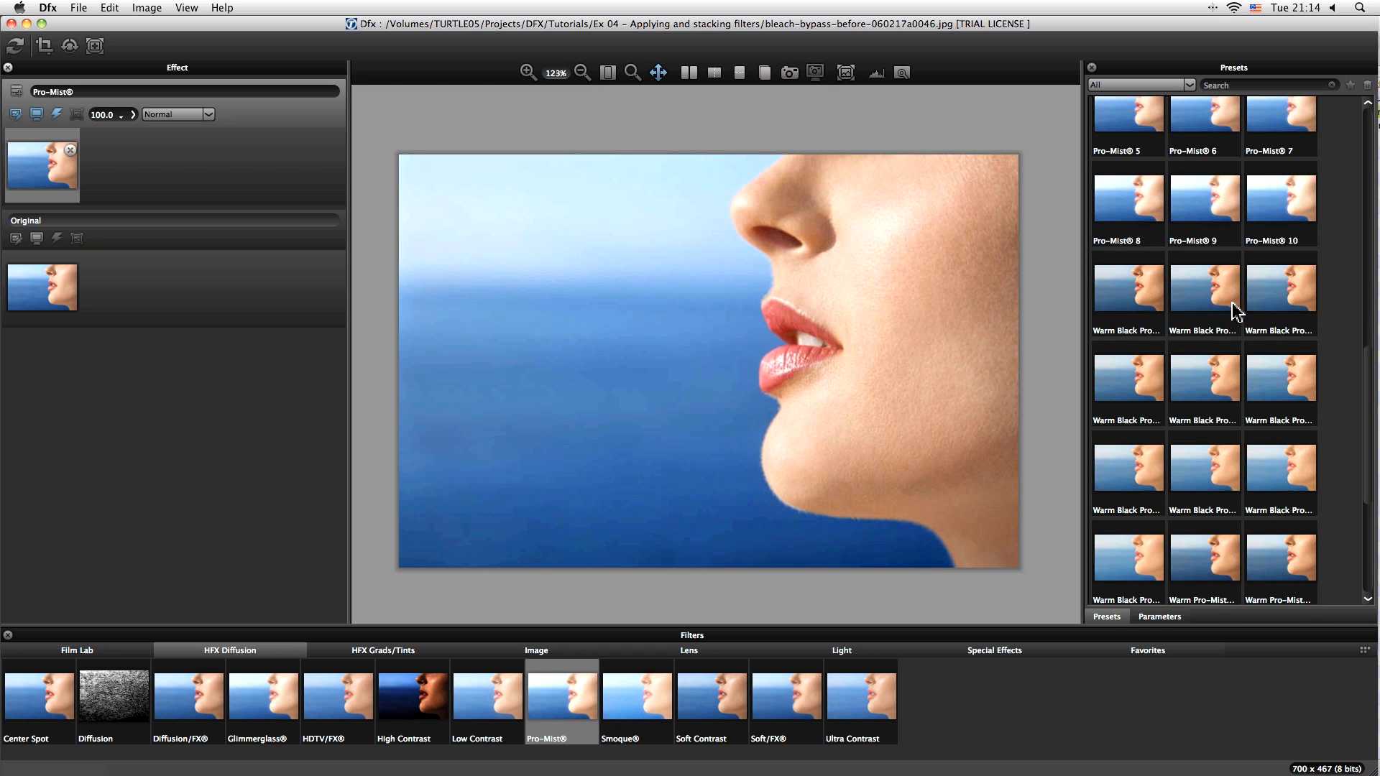
Step: Step through the Warm Black Pro-Mist variations one after another
click(1146, 302)
click(1194, 296)
click(1276, 295)
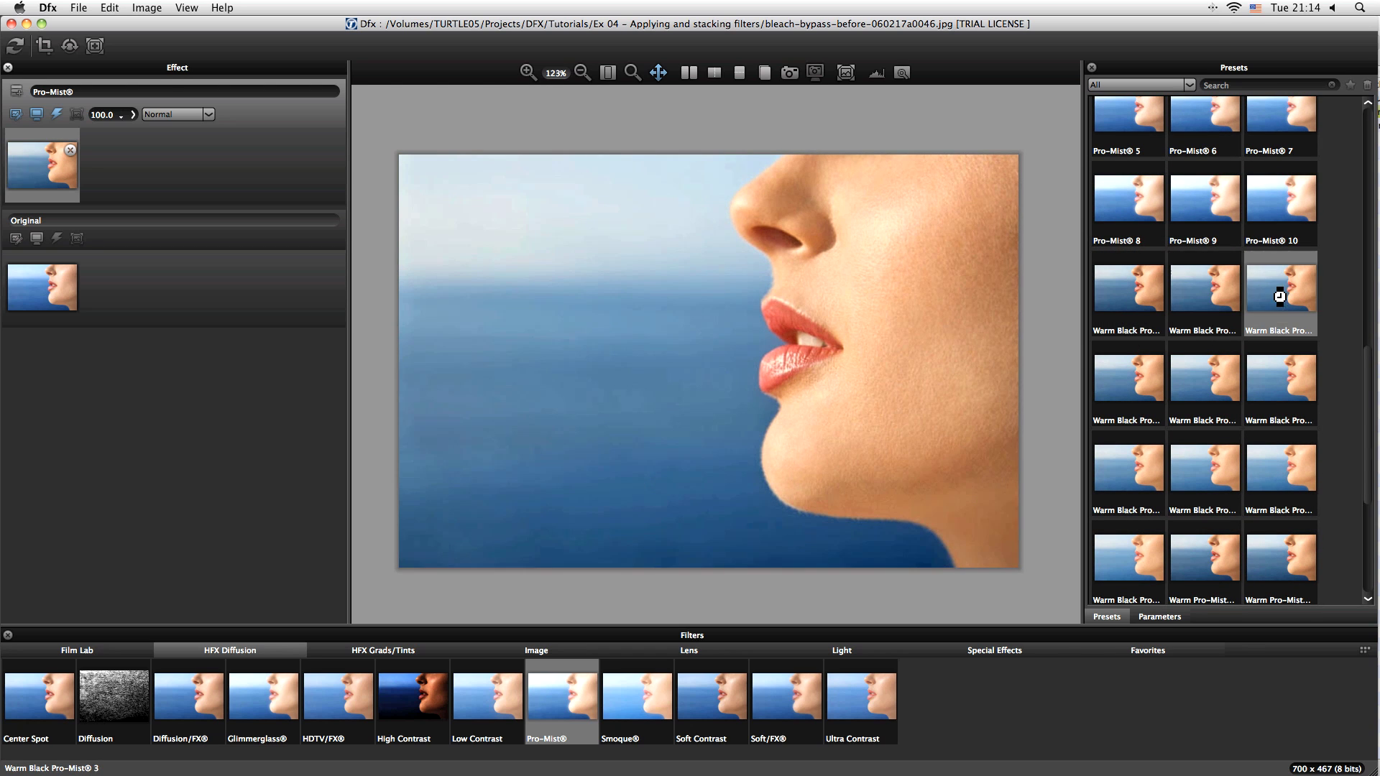
click(1132, 368)
click(1184, 373)
click(1271, 378)
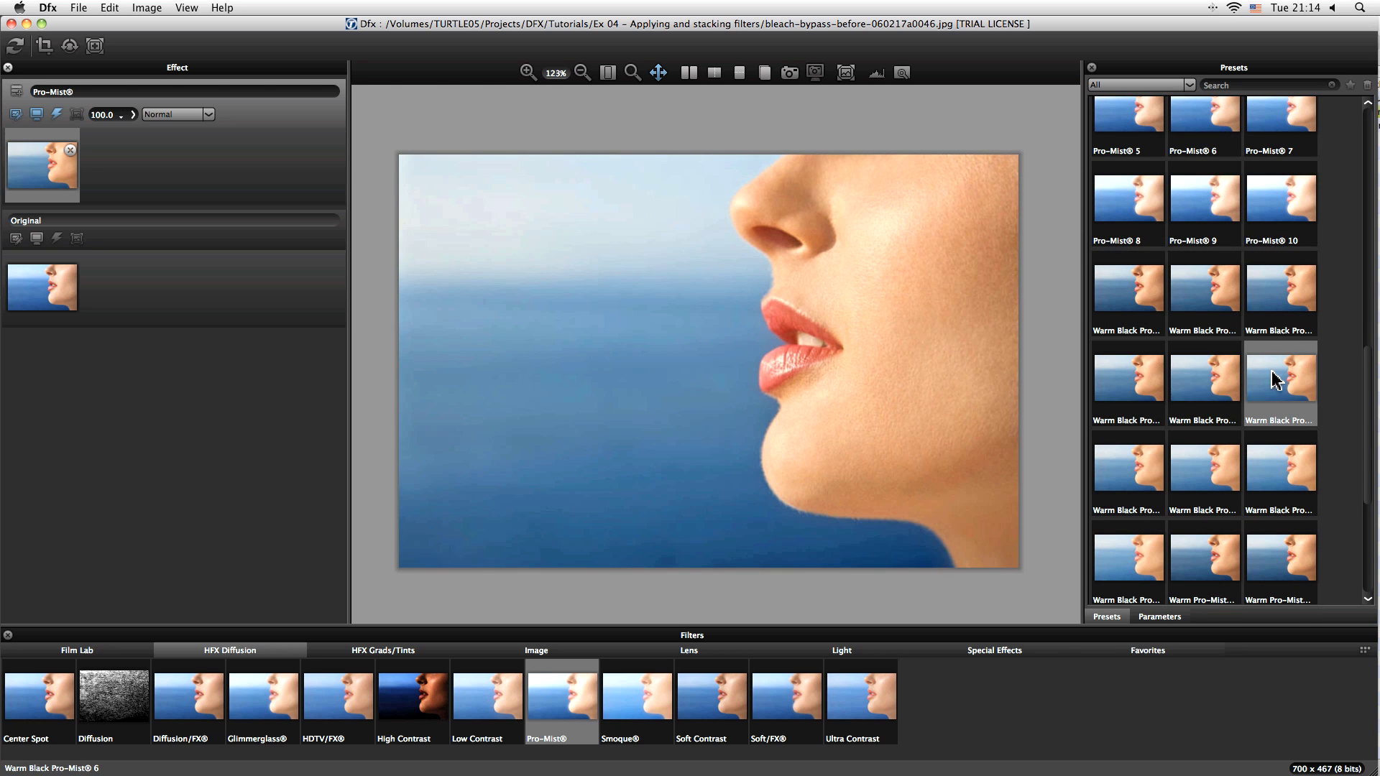
click(1130, 458)
click(1216, 300)
click(1276, 307)
click(1118, 378)
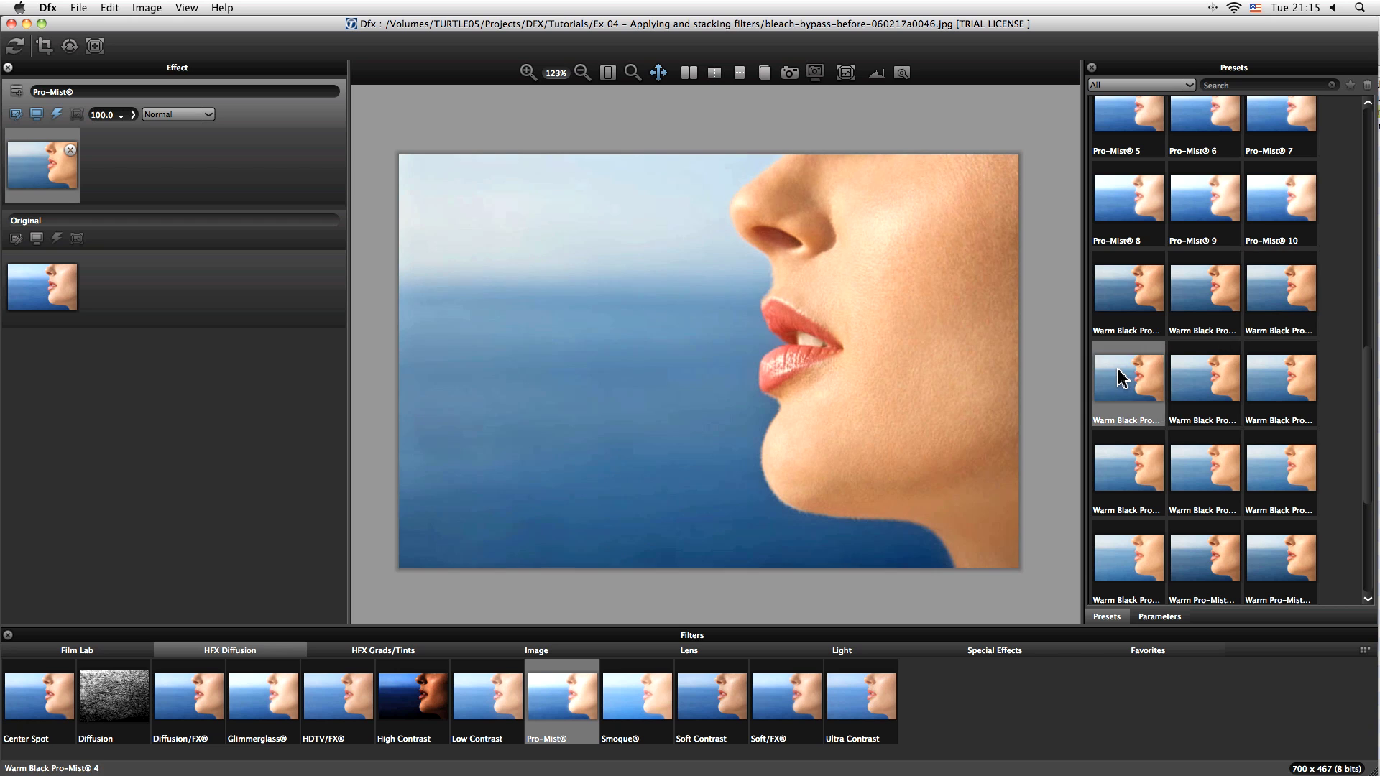
click(1209, 385)
click(1278, 384)
click(1123, 460)
click(1209, 468)
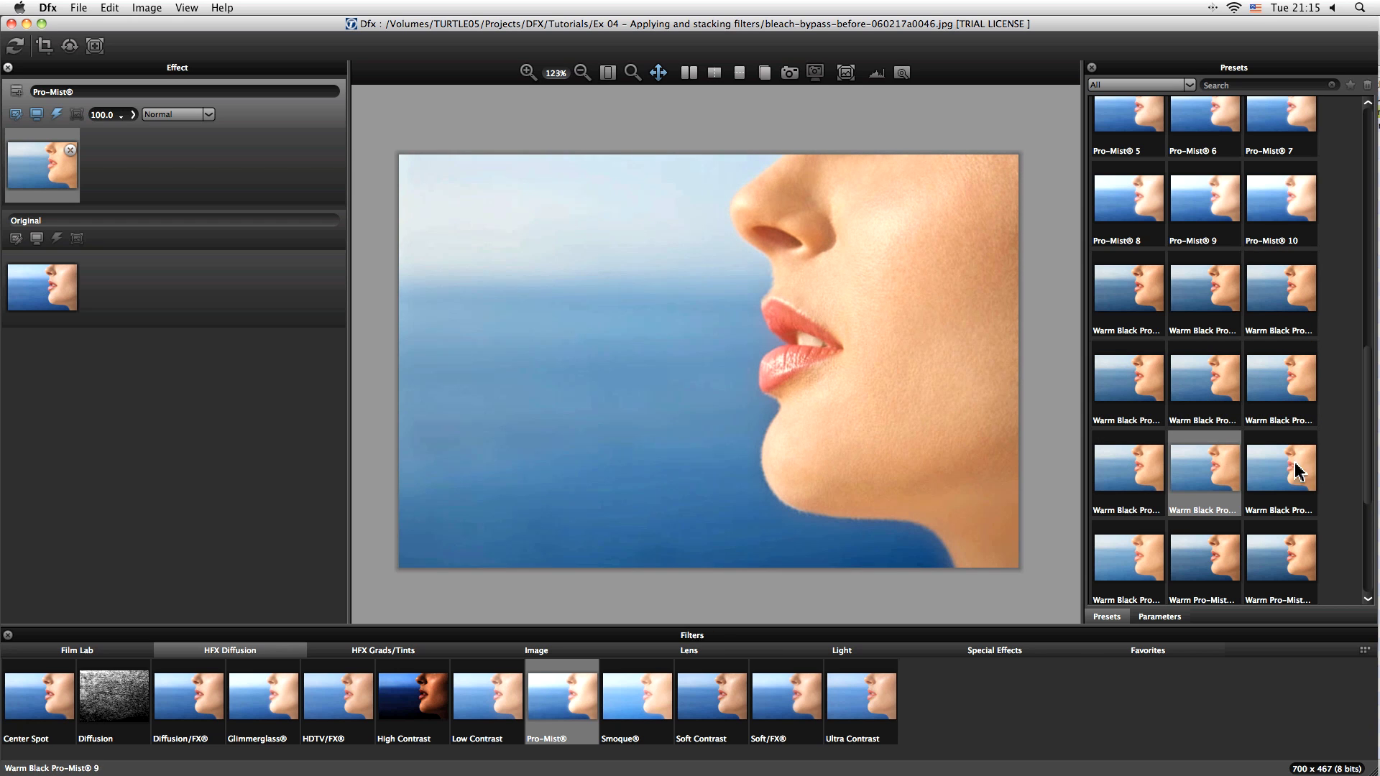
drag(1368, 471, 1369, 517)
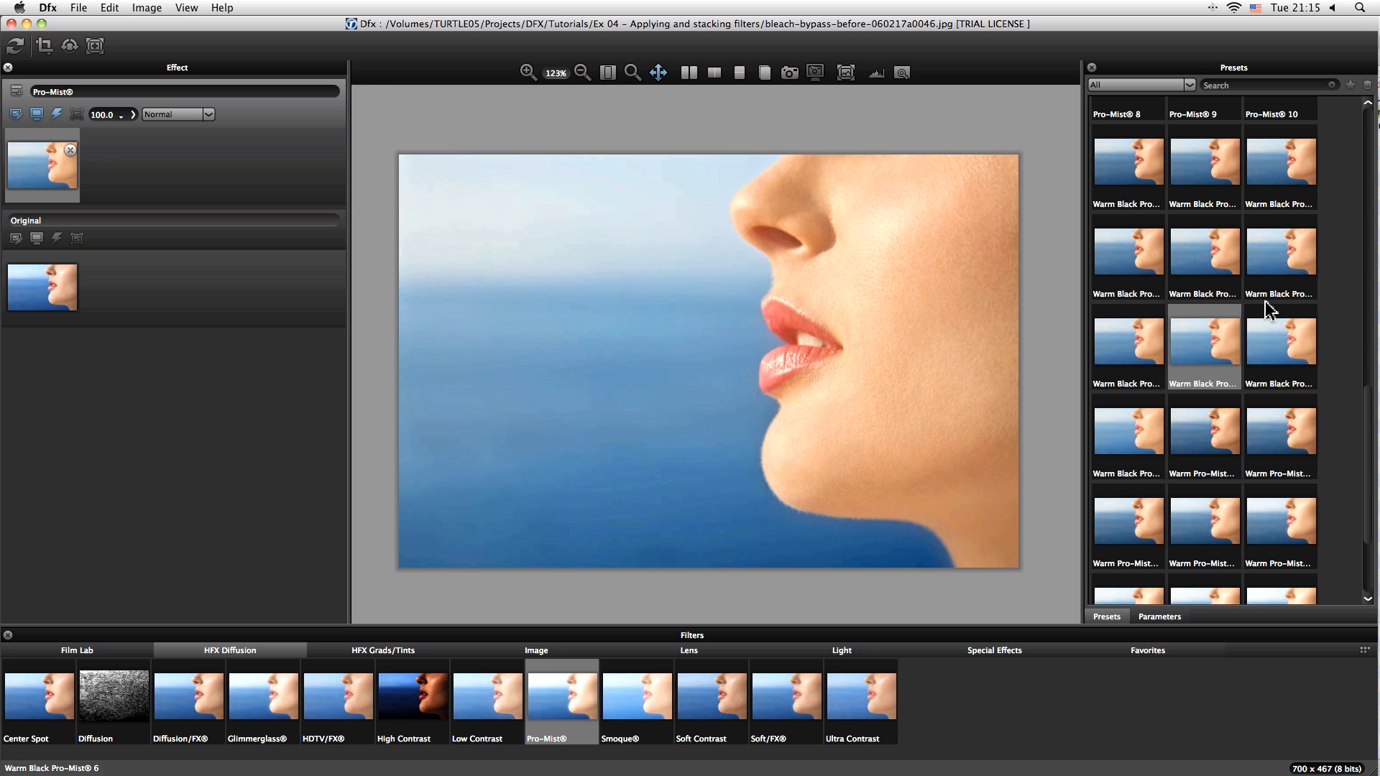
Step: Preview one more Warm Black variation and the Warm Pro-Mist looks up to Warm Pro-Mist 7
click(1284, 345)
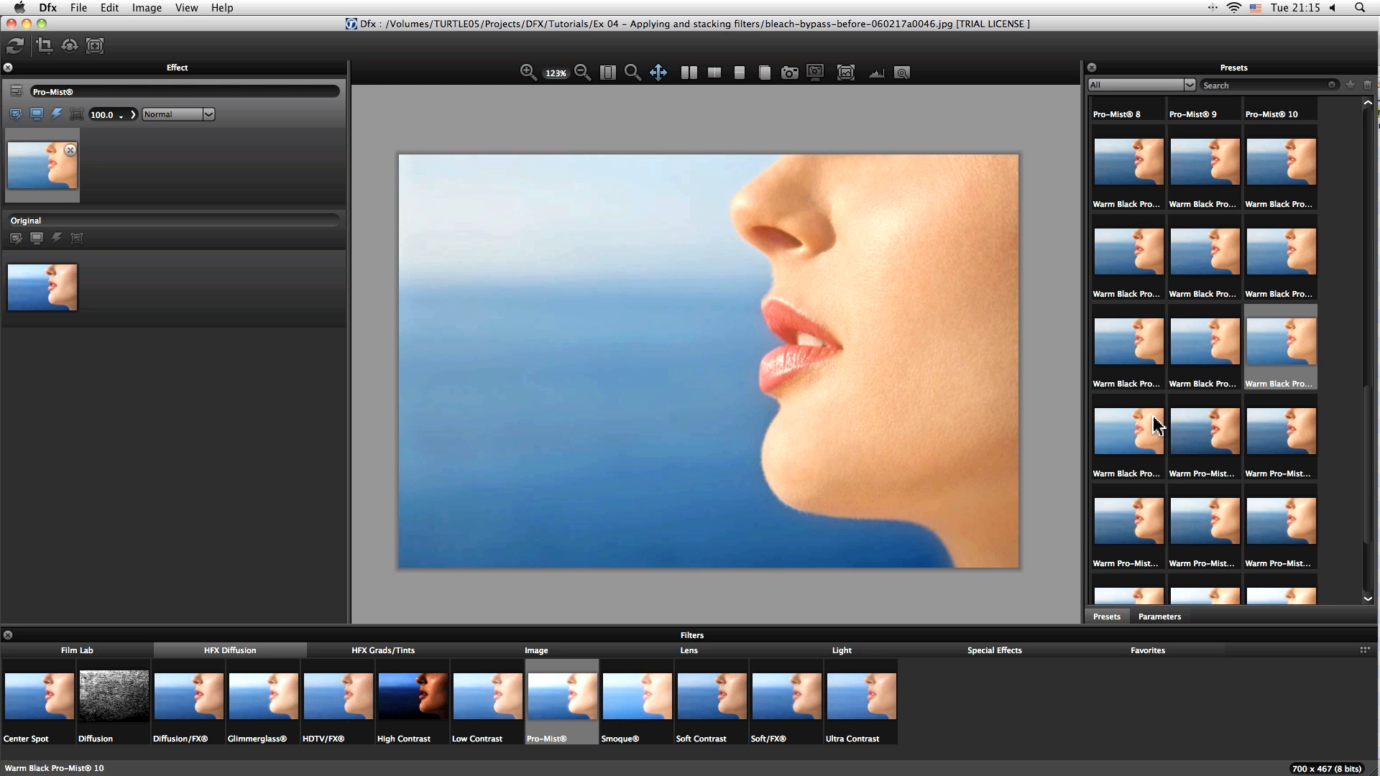
scroll(1211, 393, down, 2)
click(1211, 394)
click(1287, 399)
click(1136, 467)
click(1209, 469)
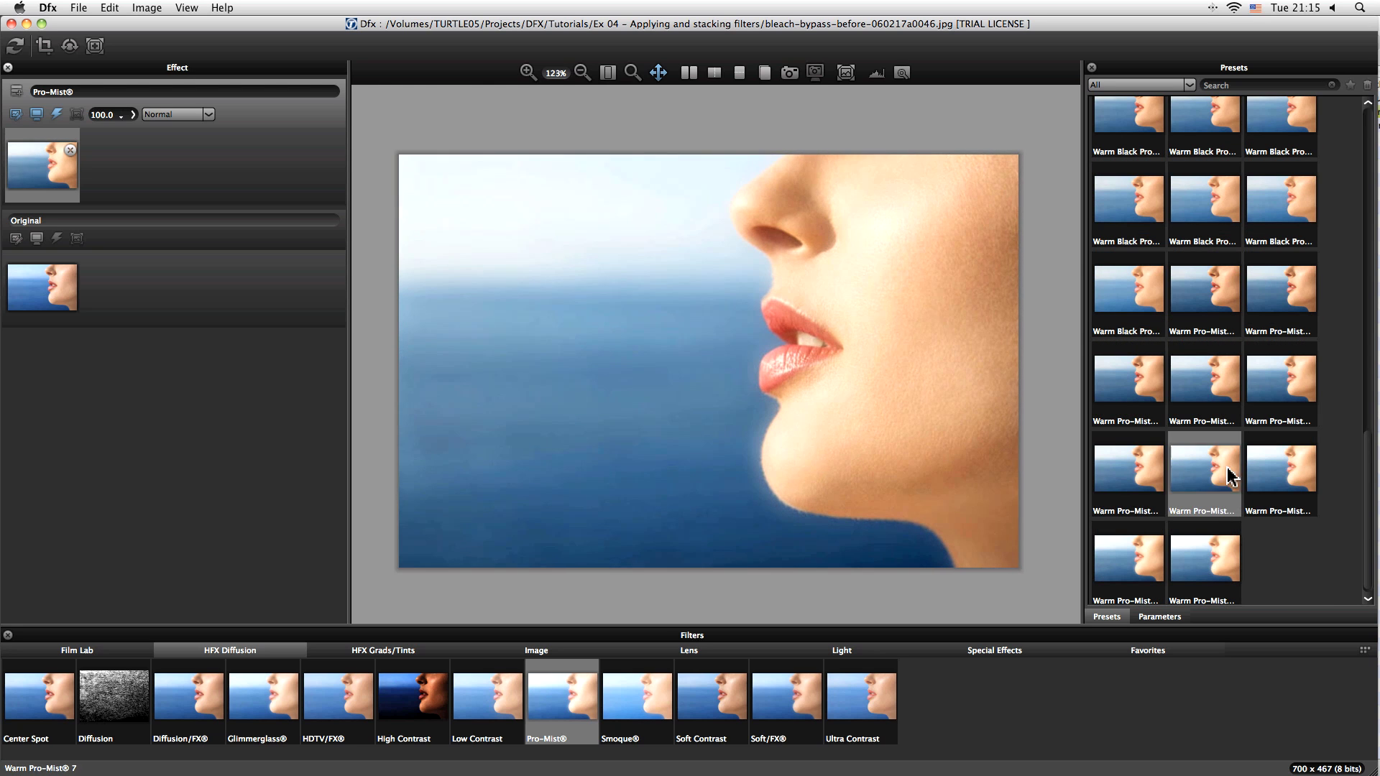
click(1283, 470)
drag(1367, 478, 1363, 169)
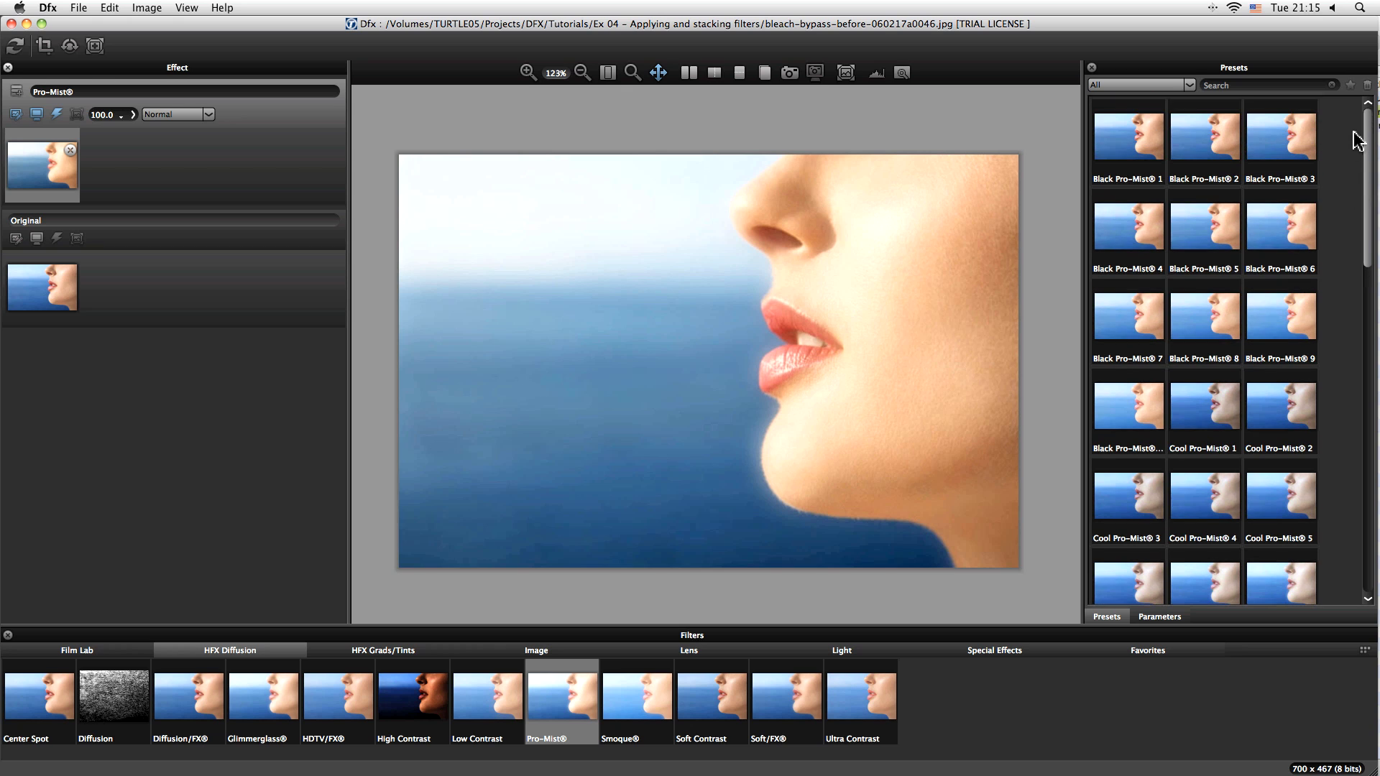
Step: Revisit Black Pro-Mist 5 and 4, then settle on Black Pro-Mist 3
click(1208, 231)
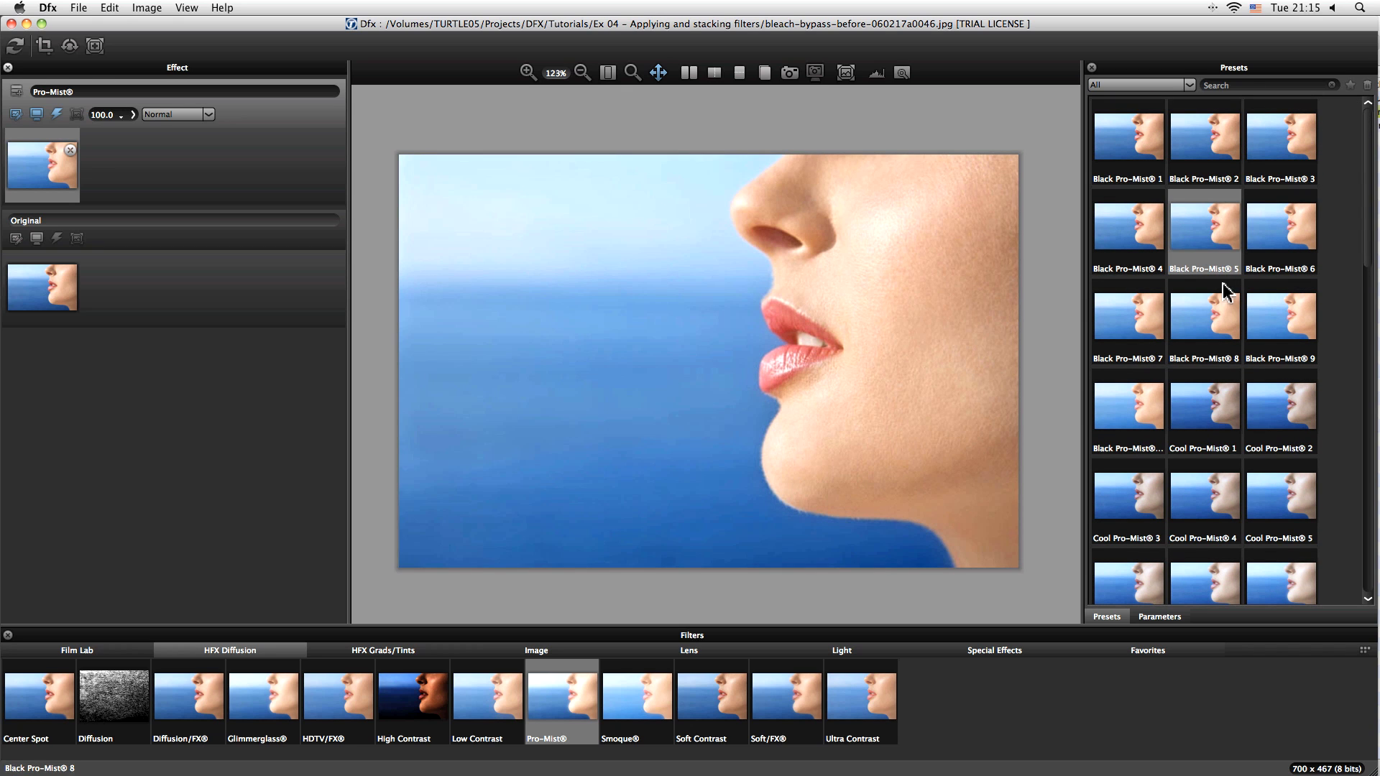
click(1118, 232)
click(1281, 144)
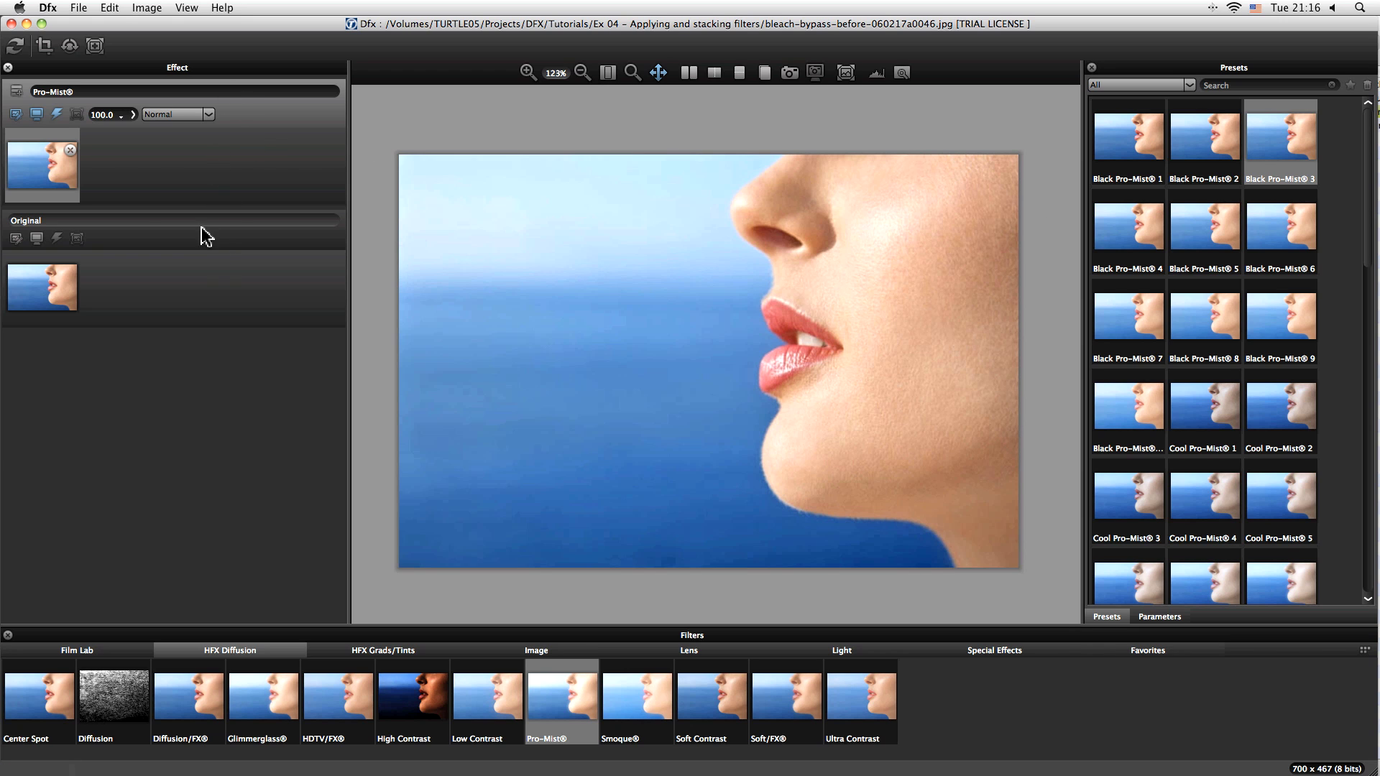
Step: Append ' - Black Pro-Mist 3' to the Pro-Mist® layer name
double_click(79, 92)
key(Return)
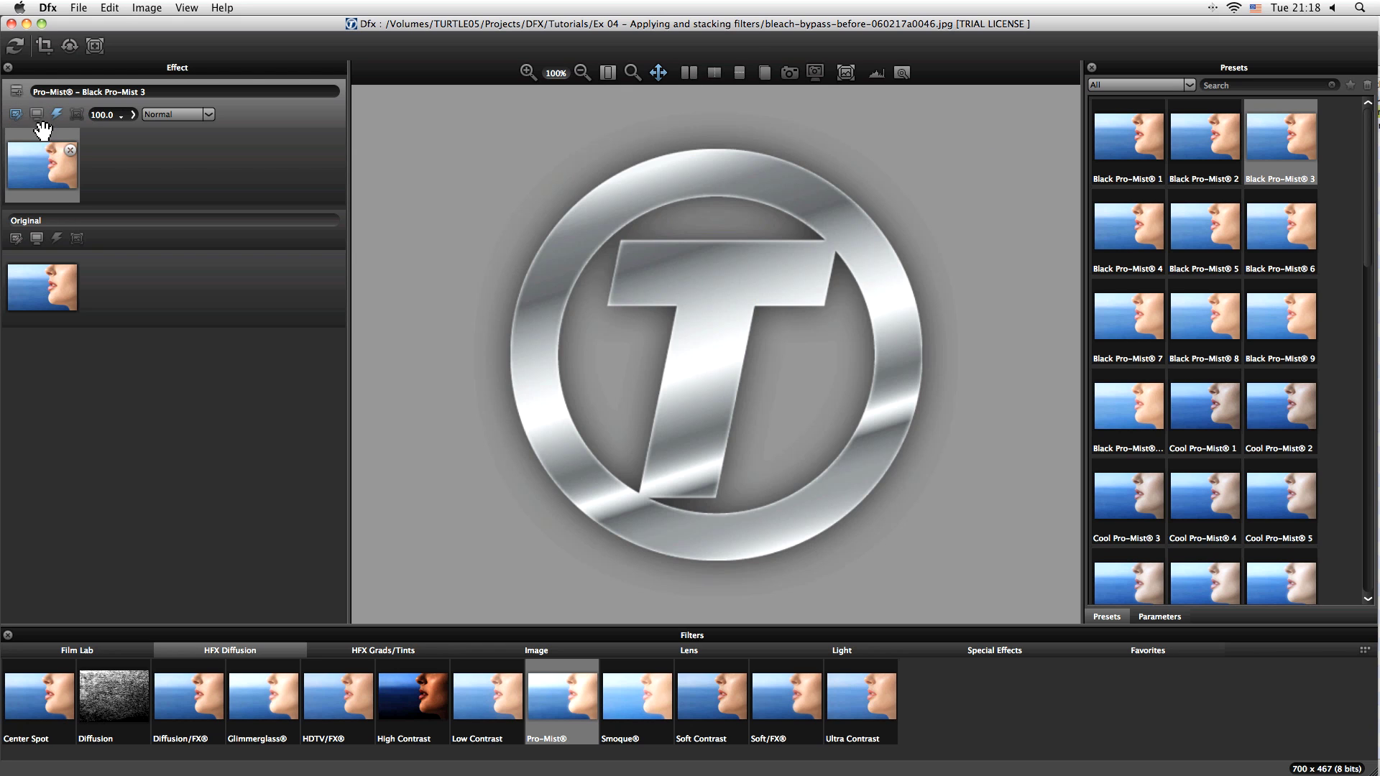
click(39, 118)
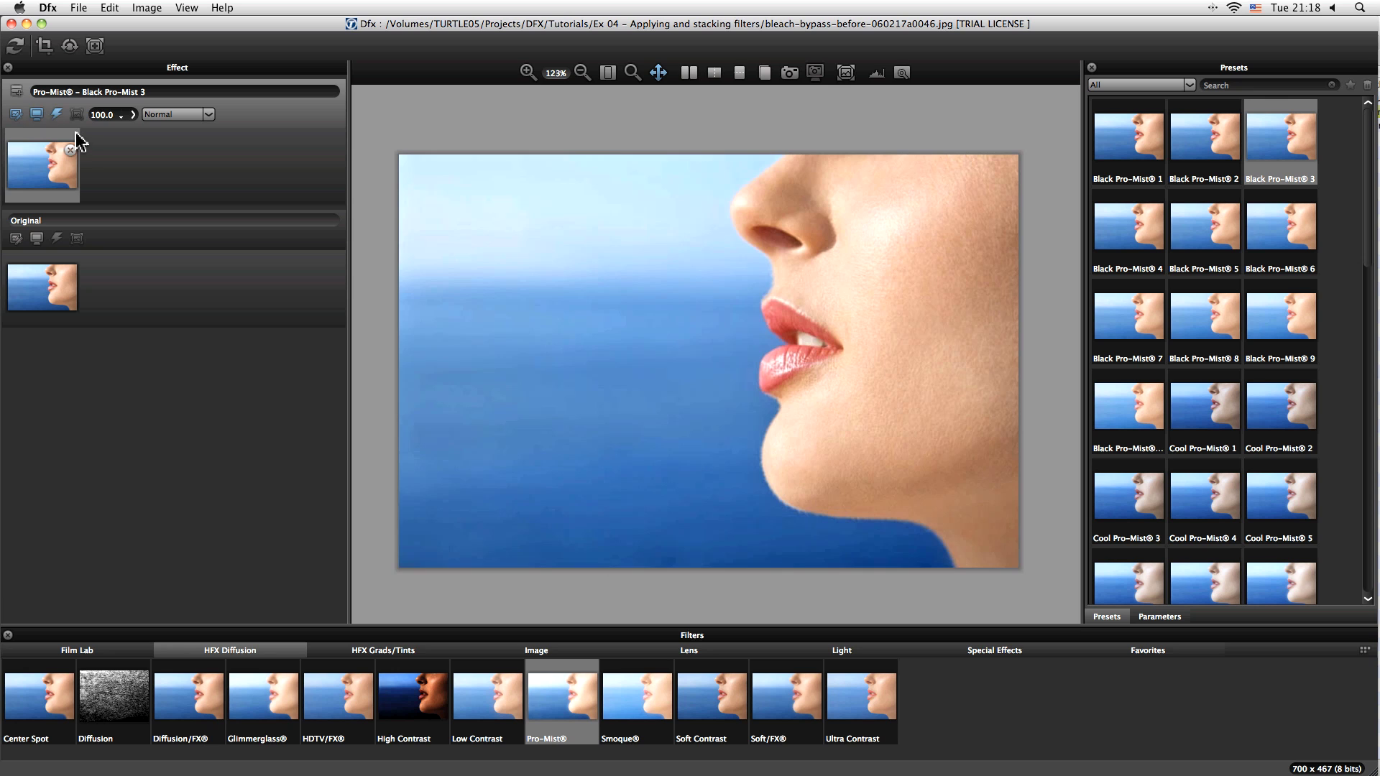
click(57, 113)
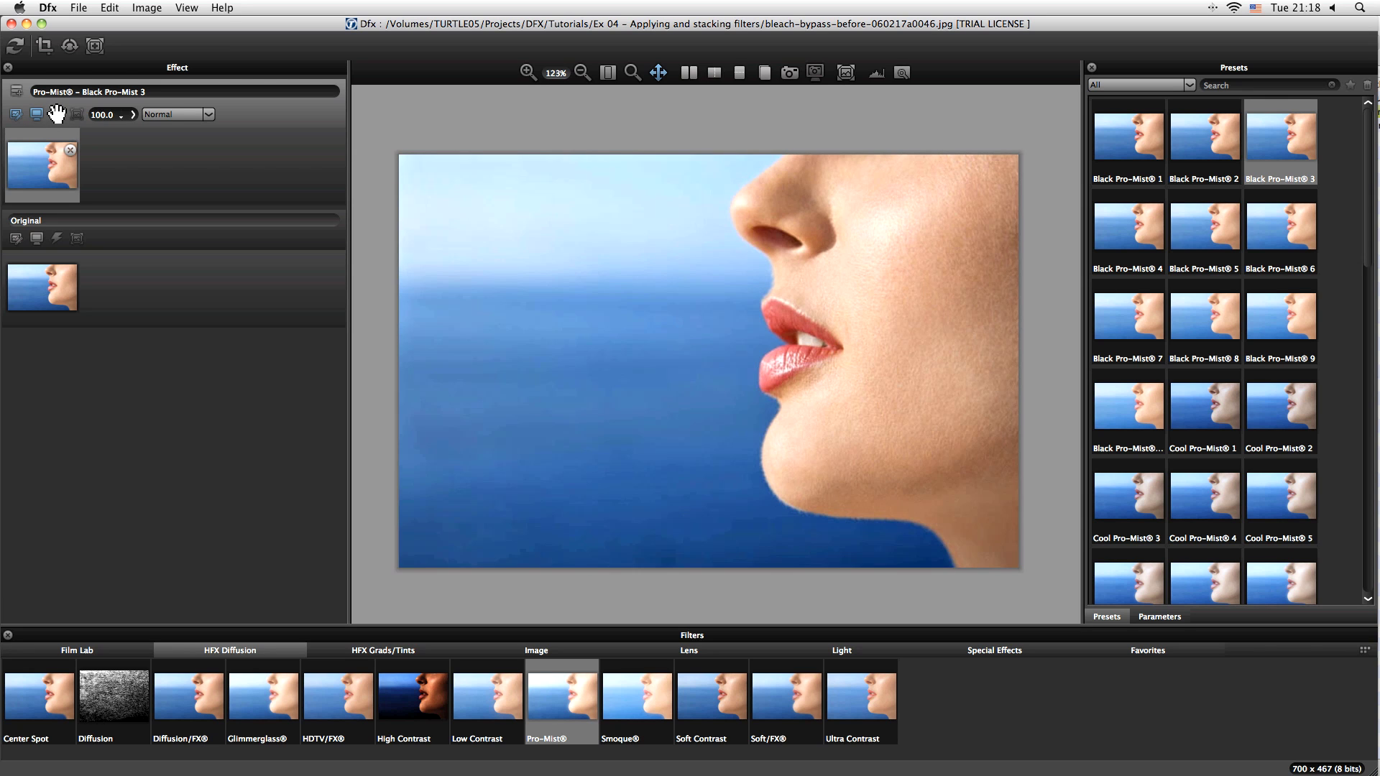
click(56, 113)
click(56, 113)
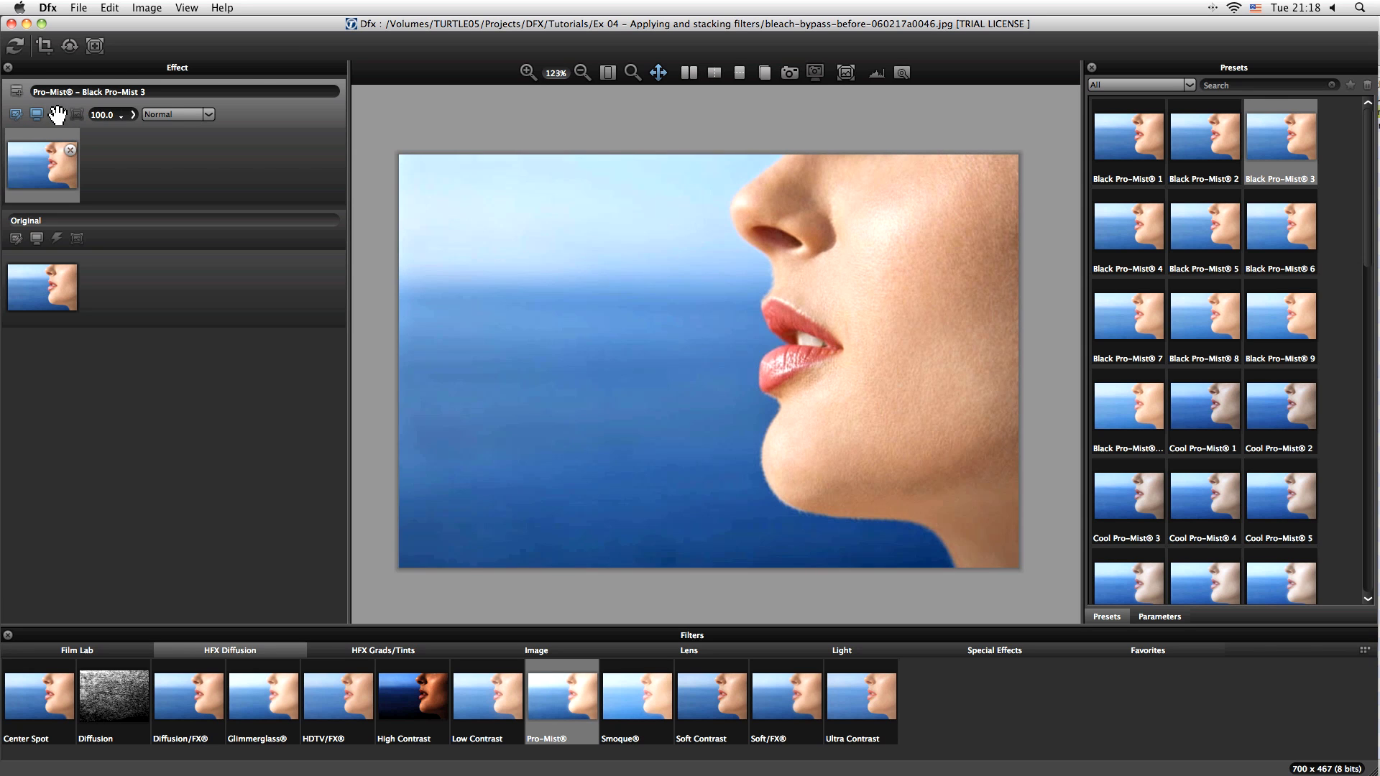
click(57, 113)
click(57, 115)
click(56, 115)
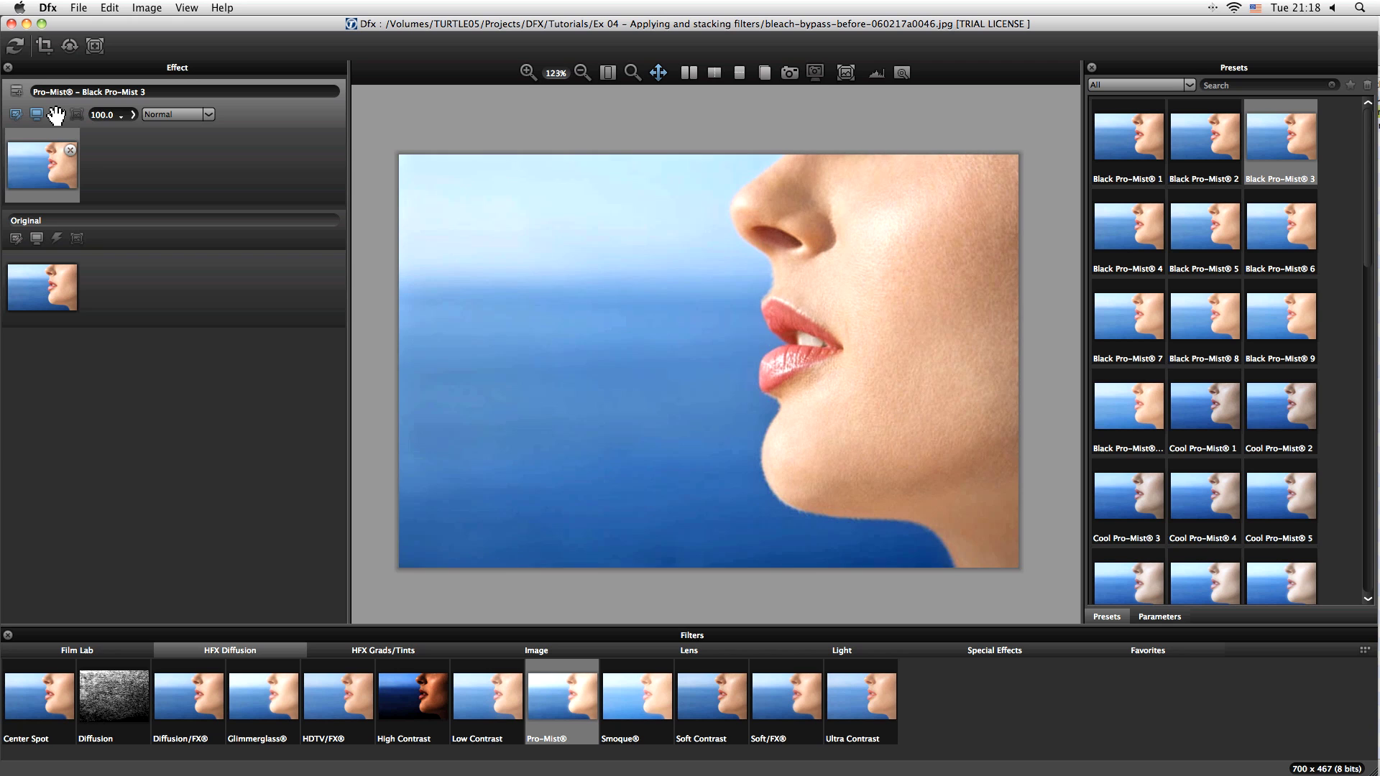
click(57, 115)
click(57, 114)
Step: Add a new top layer and apply the Film Lab Bleach Bypass filter to it
click(16, 92)
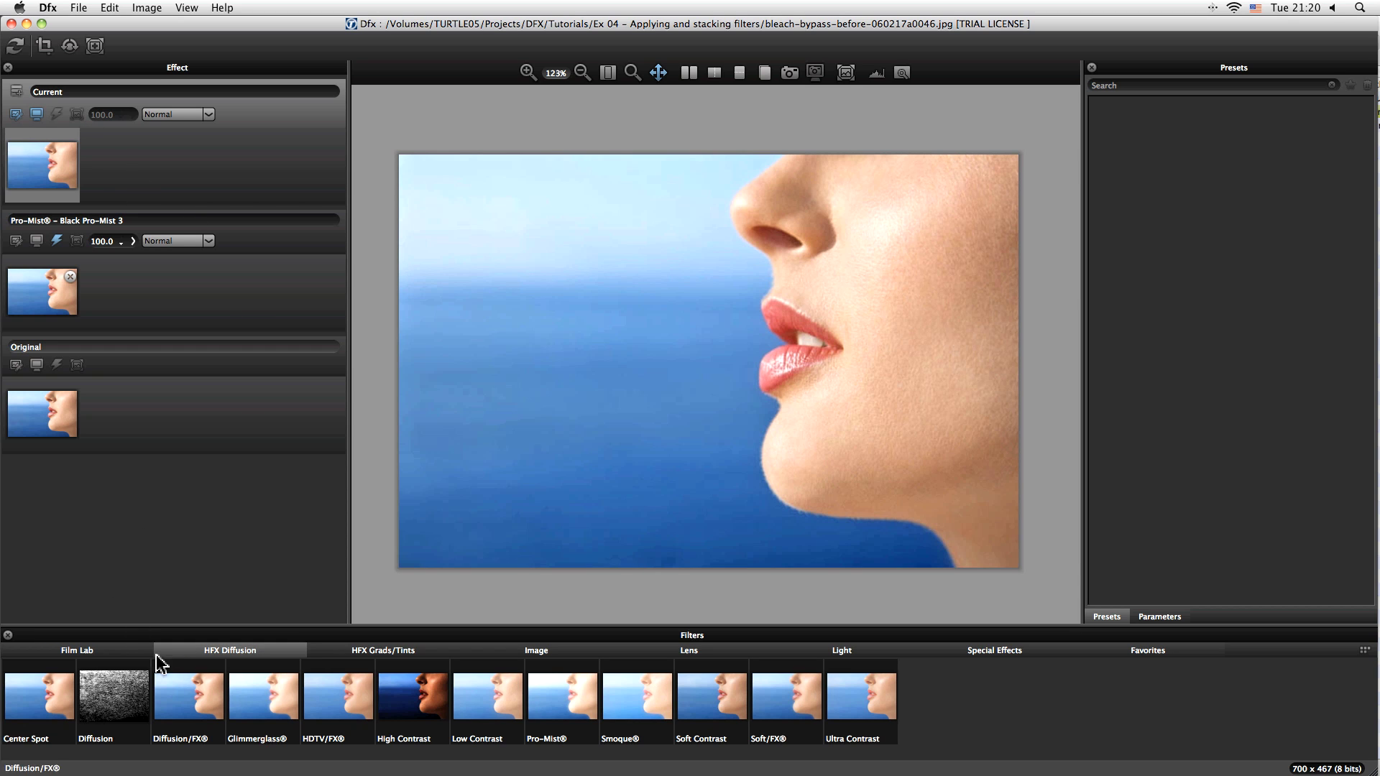
click(108, 655)
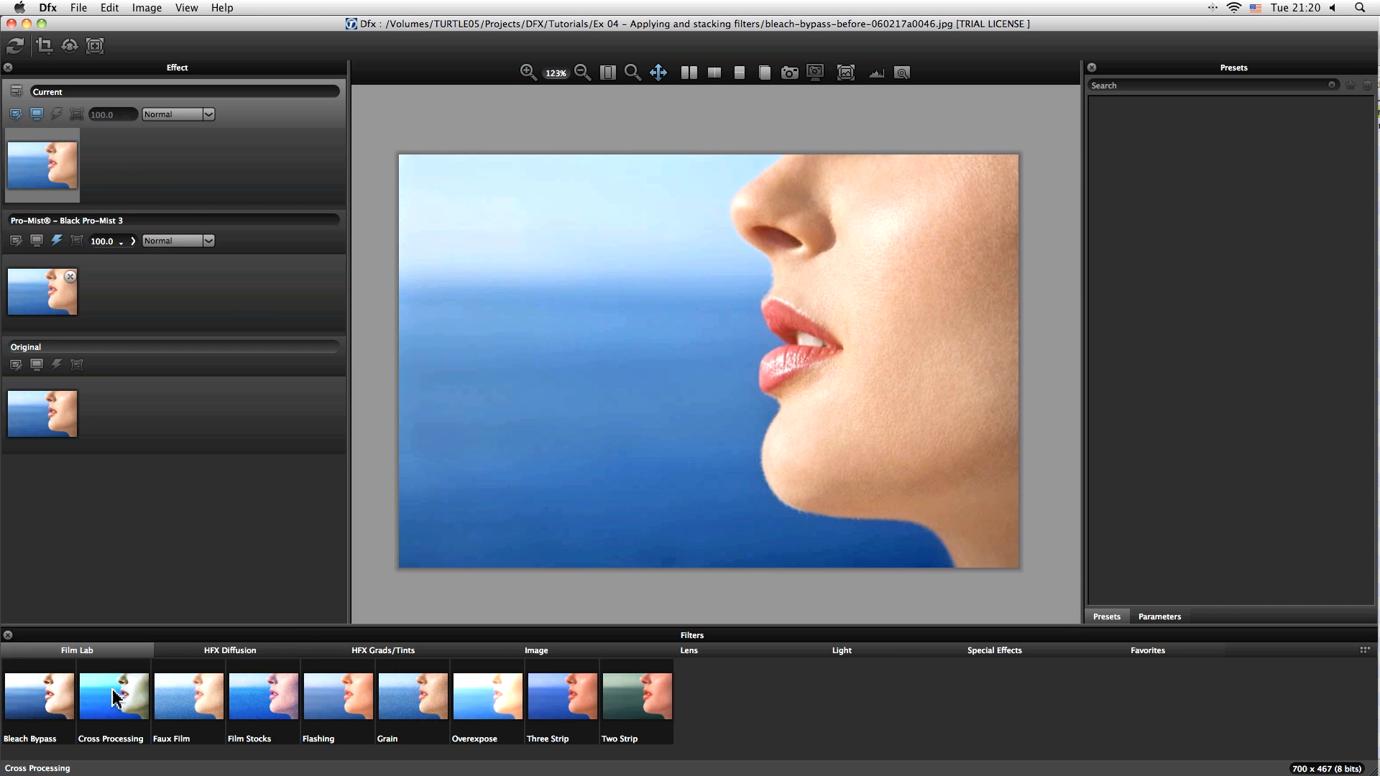
click(49, 704)
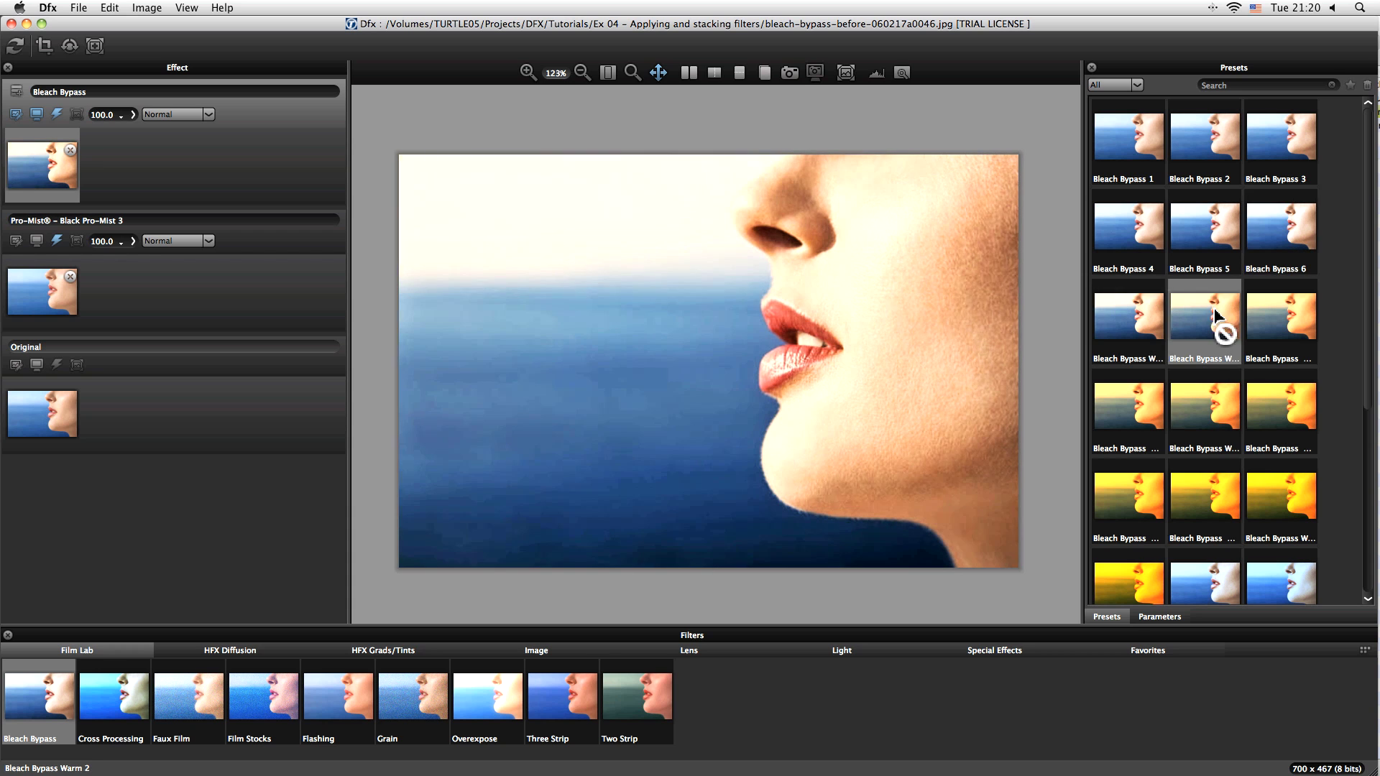
Step: Try a warm Bleach Bypass preset, then Bleach Bypass 2, 5, 6 and 4
drag(1368, 338, 1347, 554)
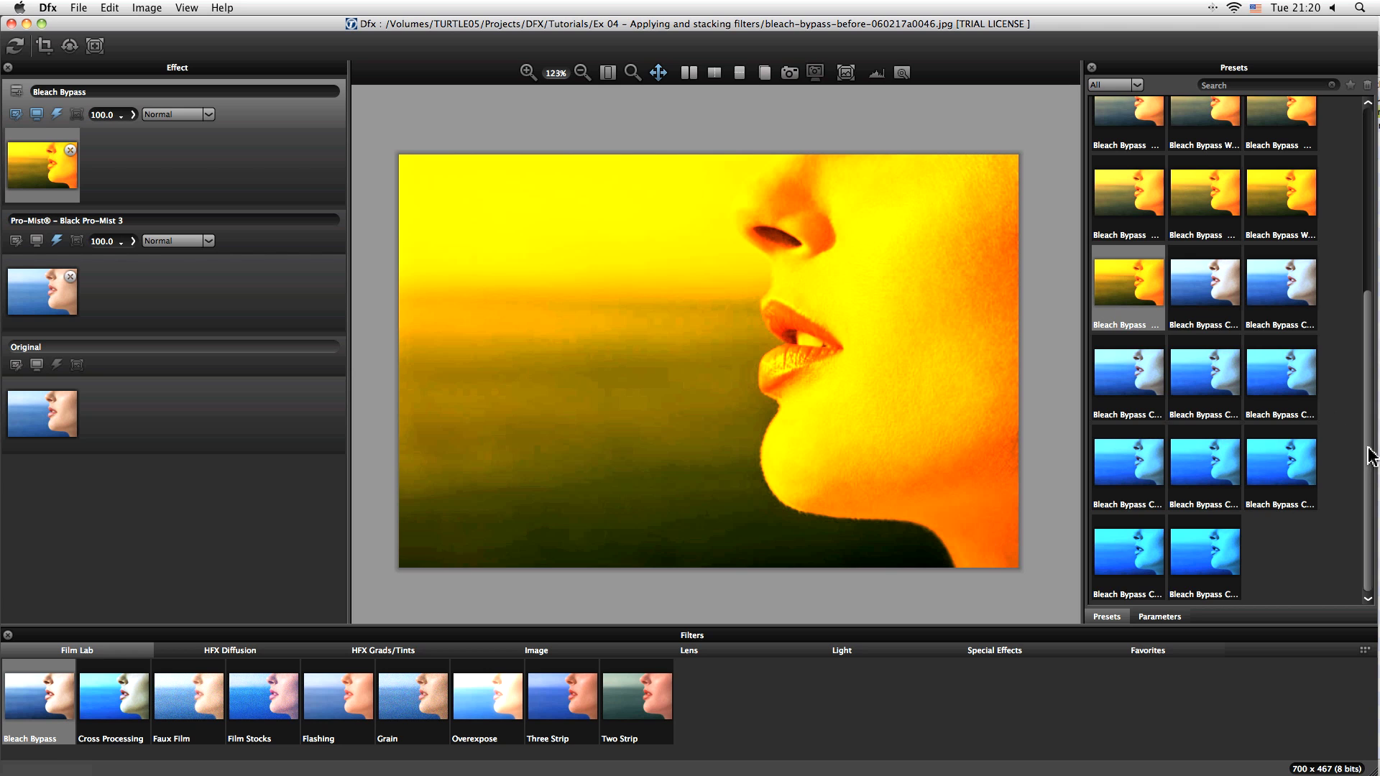
drag(1369, 460, 1356, 327)
click(1189, 252)
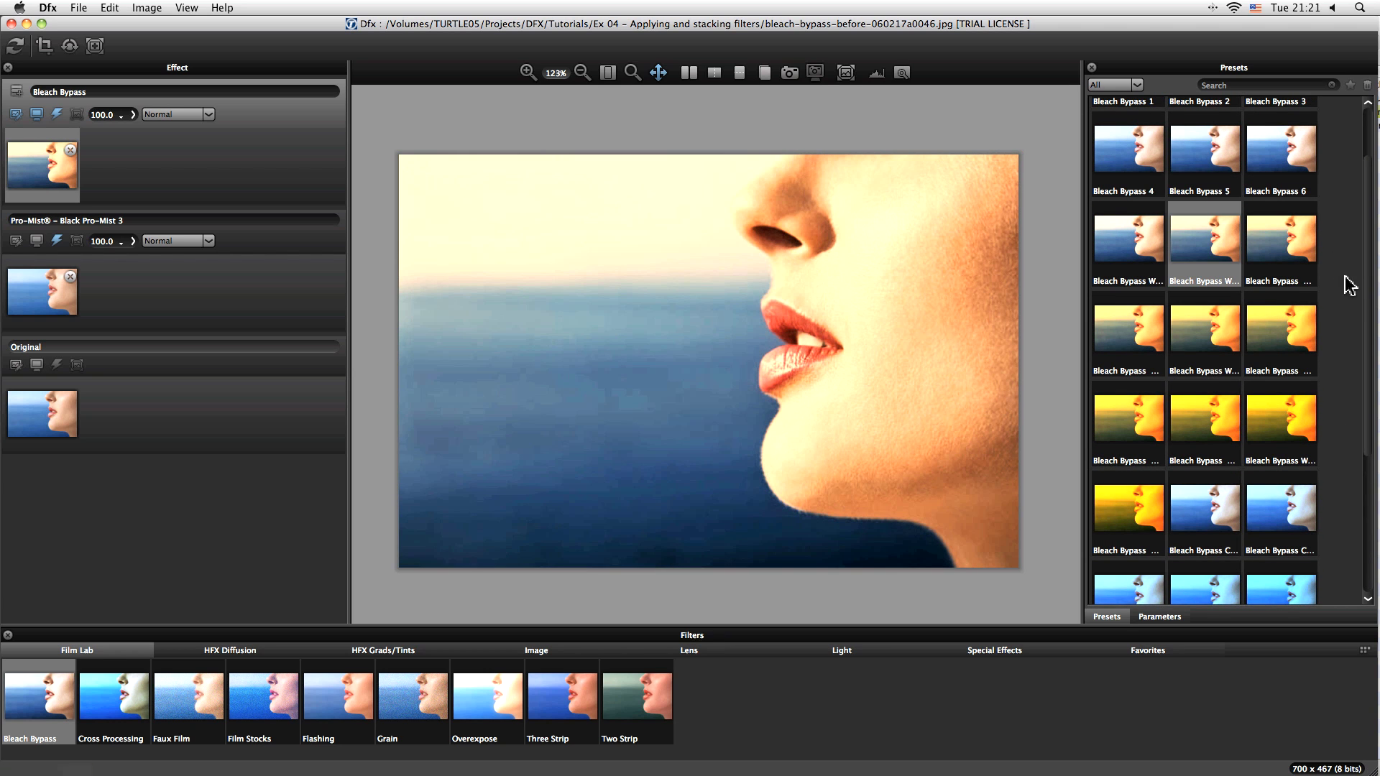
scroll(1369, 291, up, 1)
scroll(1369, 291, up, 2)
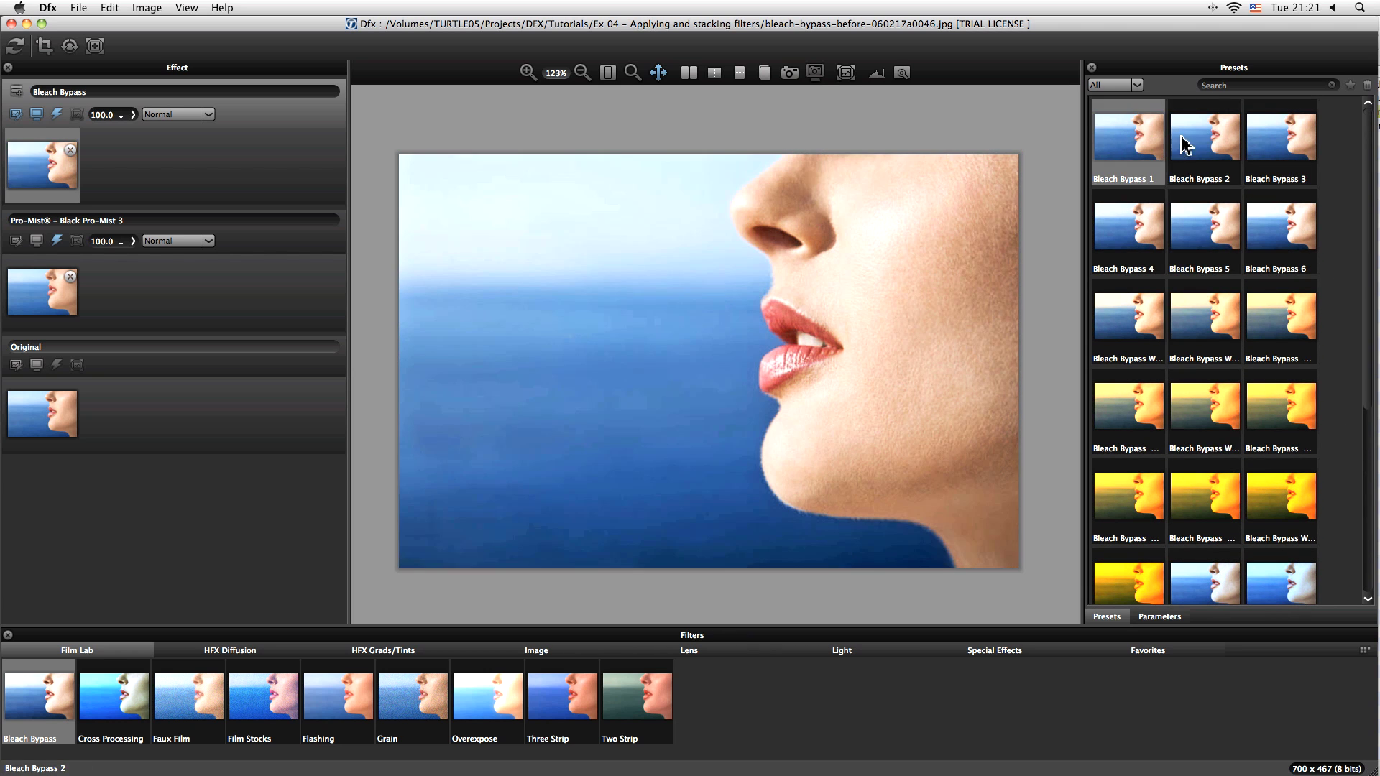
click(1196, 144)
click(1222, 245)
click(1293, 237)
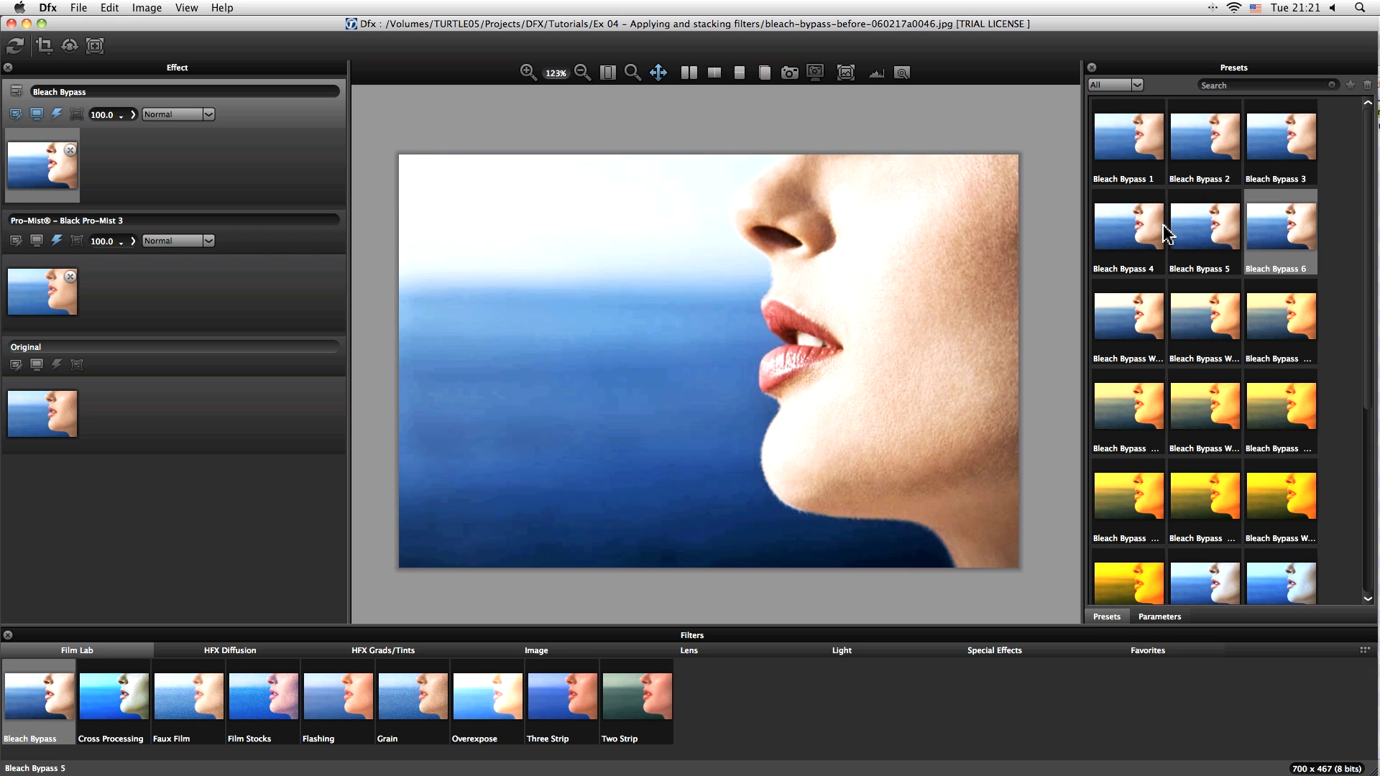
click(1164, 230)
click(1214, 230)
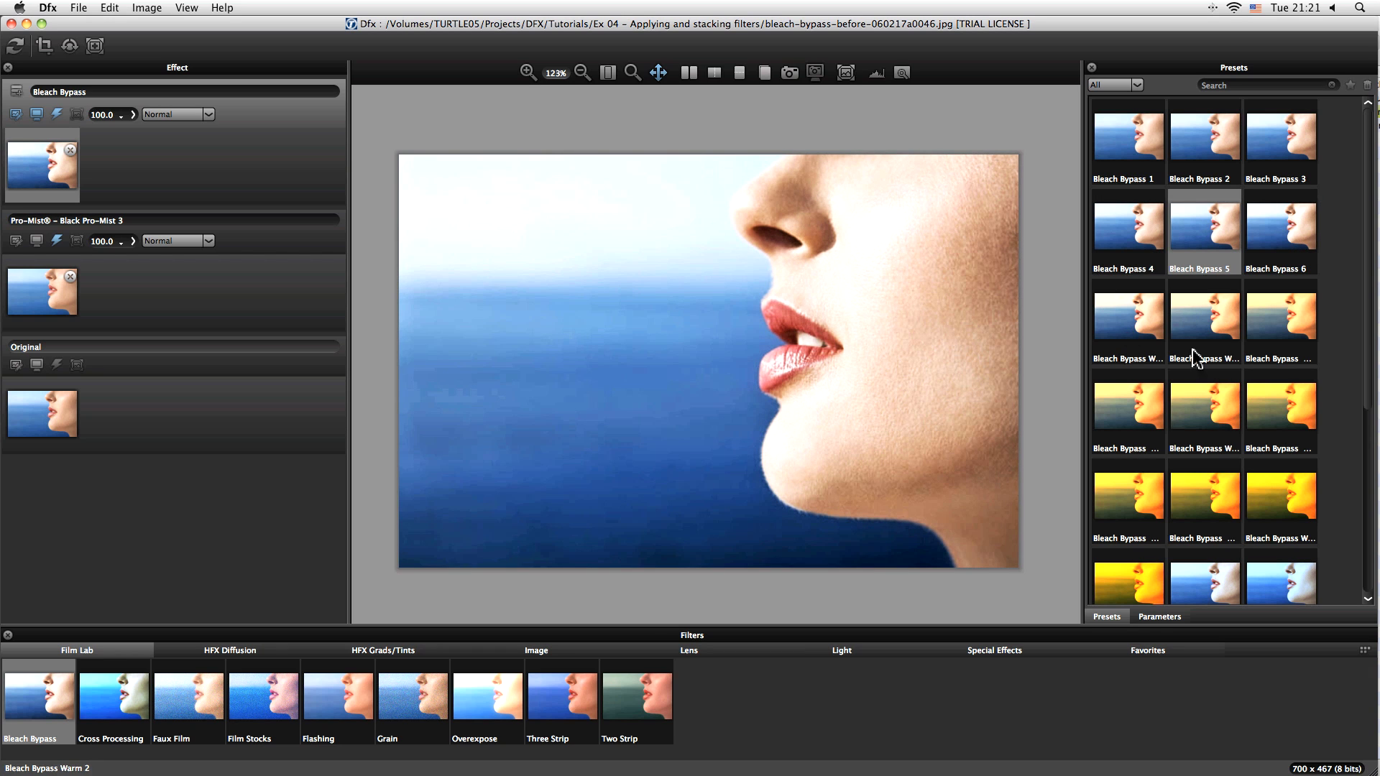
Step: Compare Bleach Bypass Warm 2, Warm 3 and a warmer preset, settling on Warm 2
click(1217, 320)
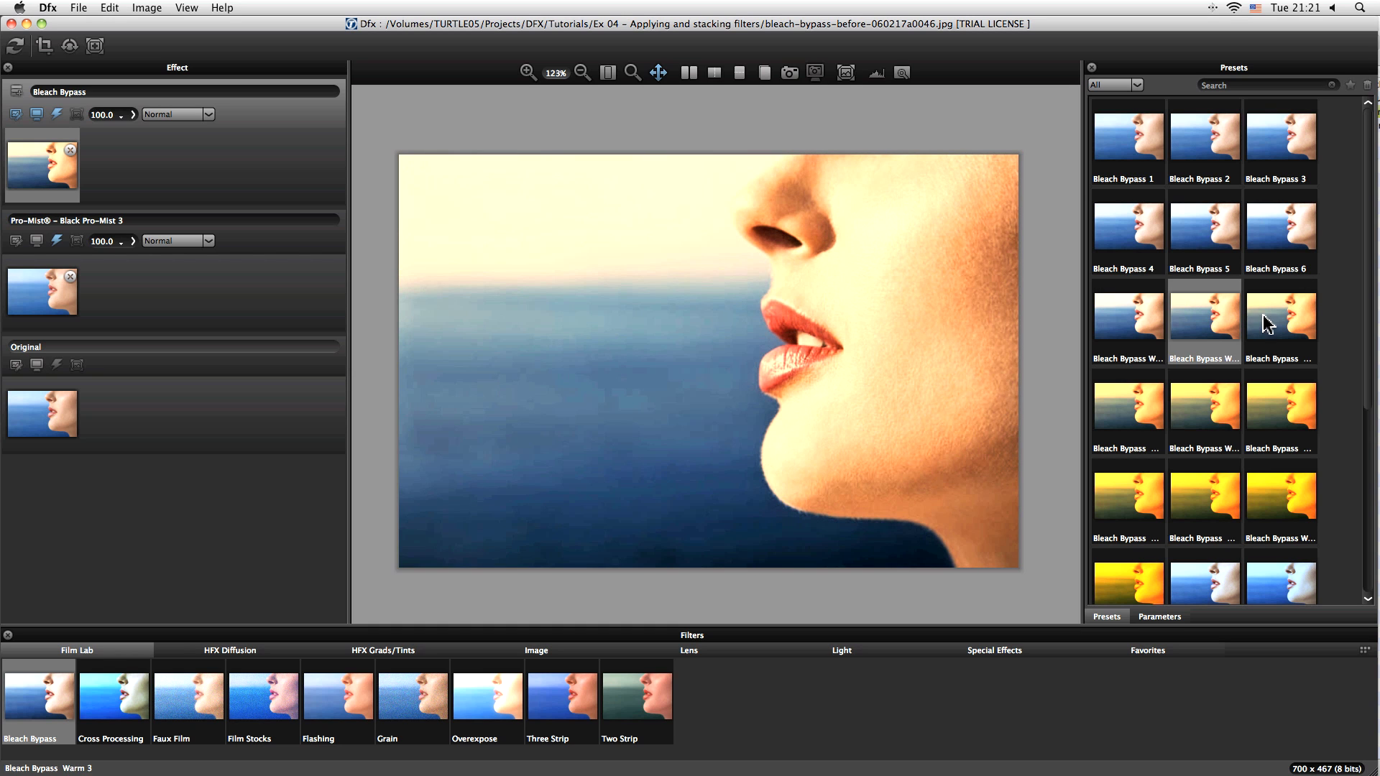
click(1283, 322)
click(1150, 395)
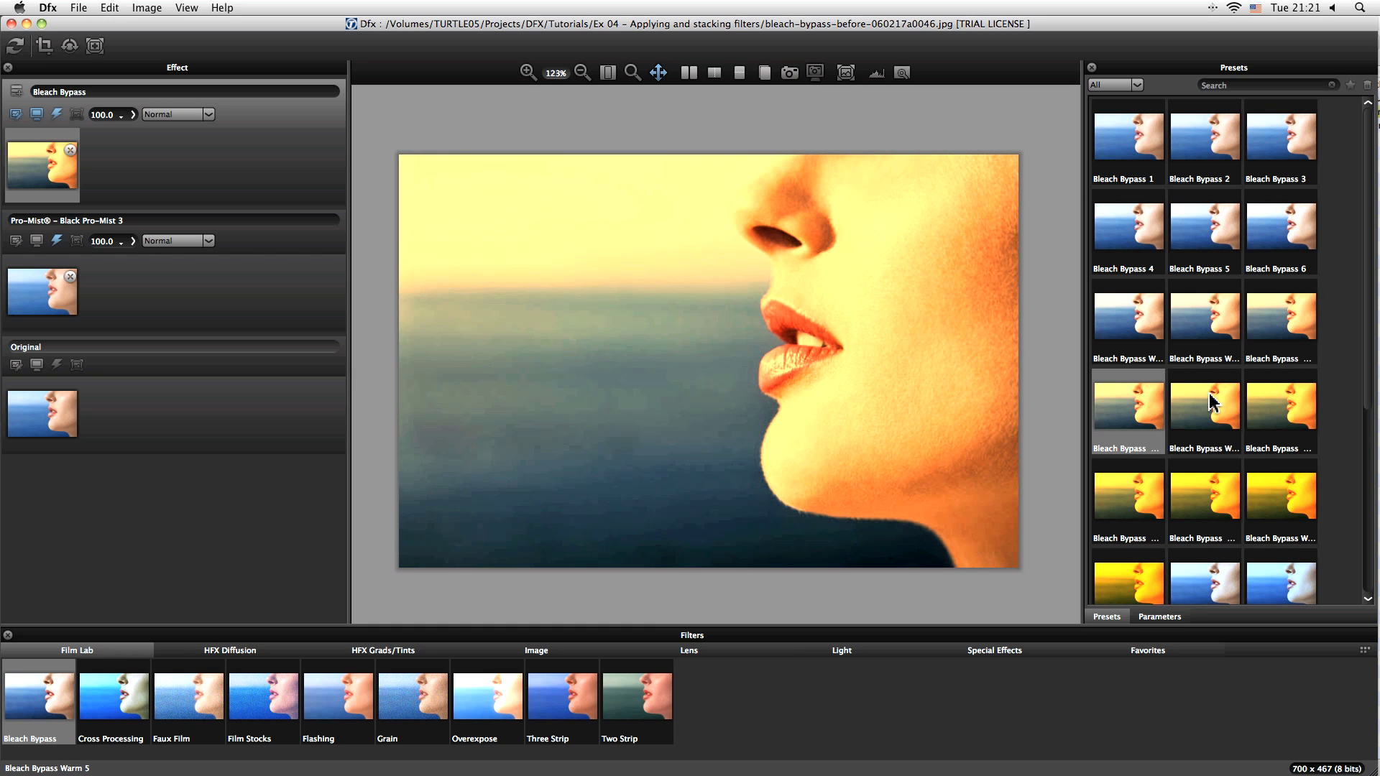
click(1205, 316)
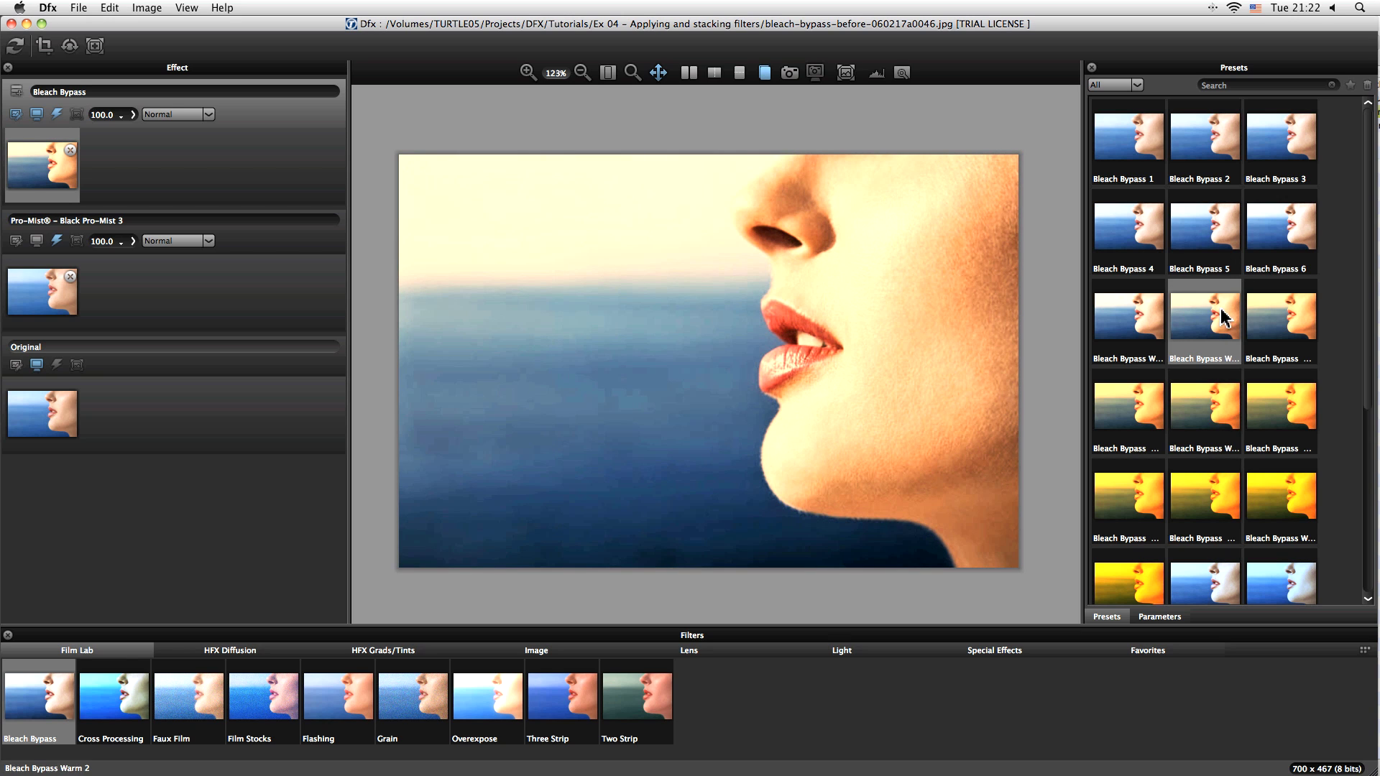
click(765, 73)
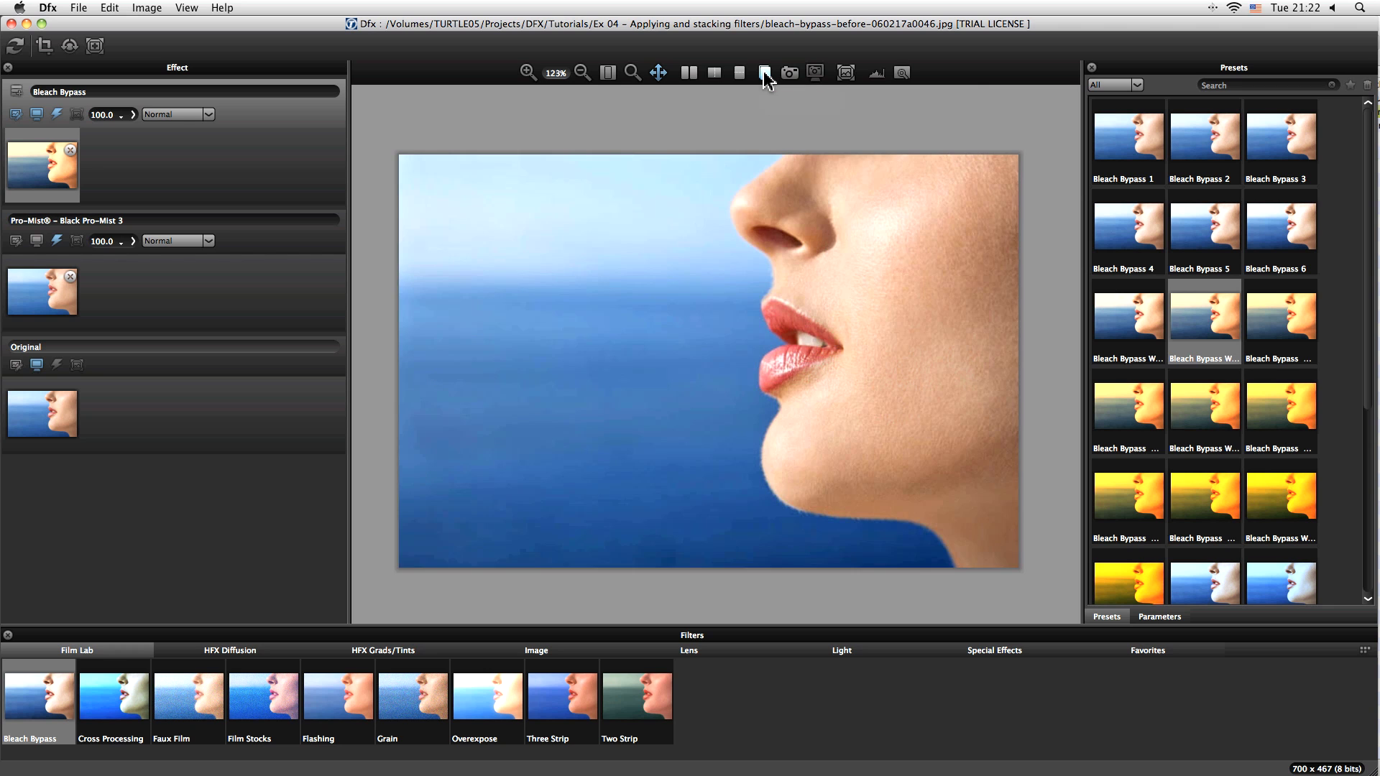
click(765, 73)
click(764, 73)
click(764, 73)
click(765, 73)
click(764, 73)
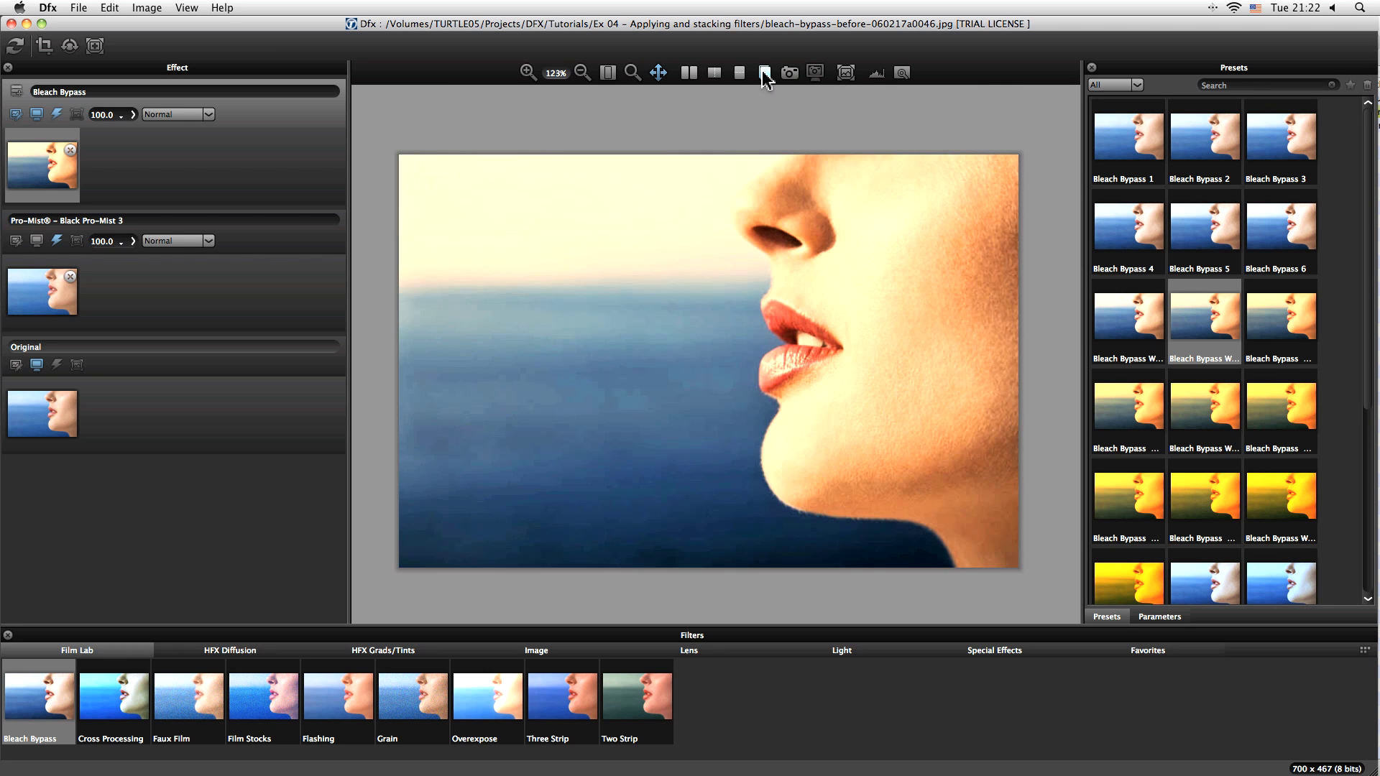
click(765, 74)
click(765, 74)
Step: Set the Bleach Bypass layer opacity to 50.0, then A/B-compare it with the original photo
click(133, 115)
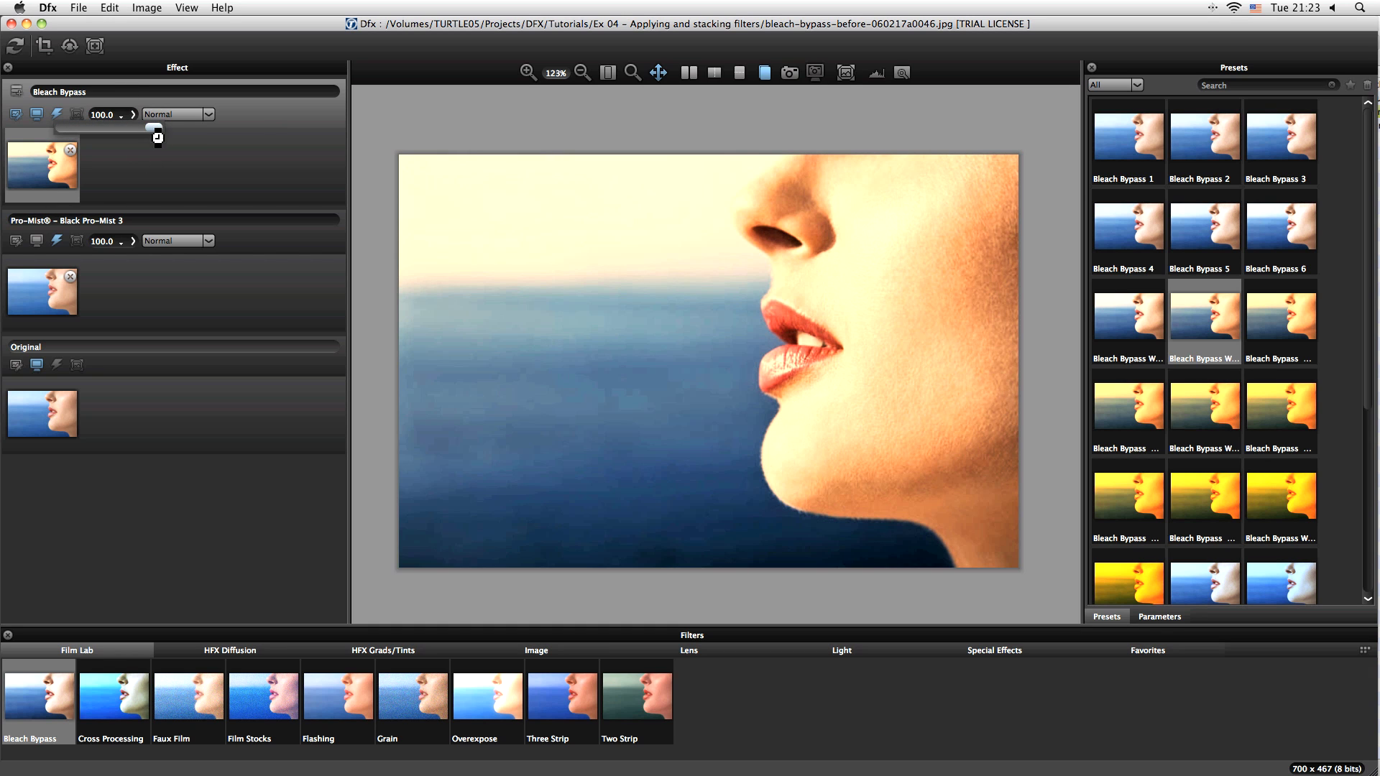
drag(157, 136, 114, 134)
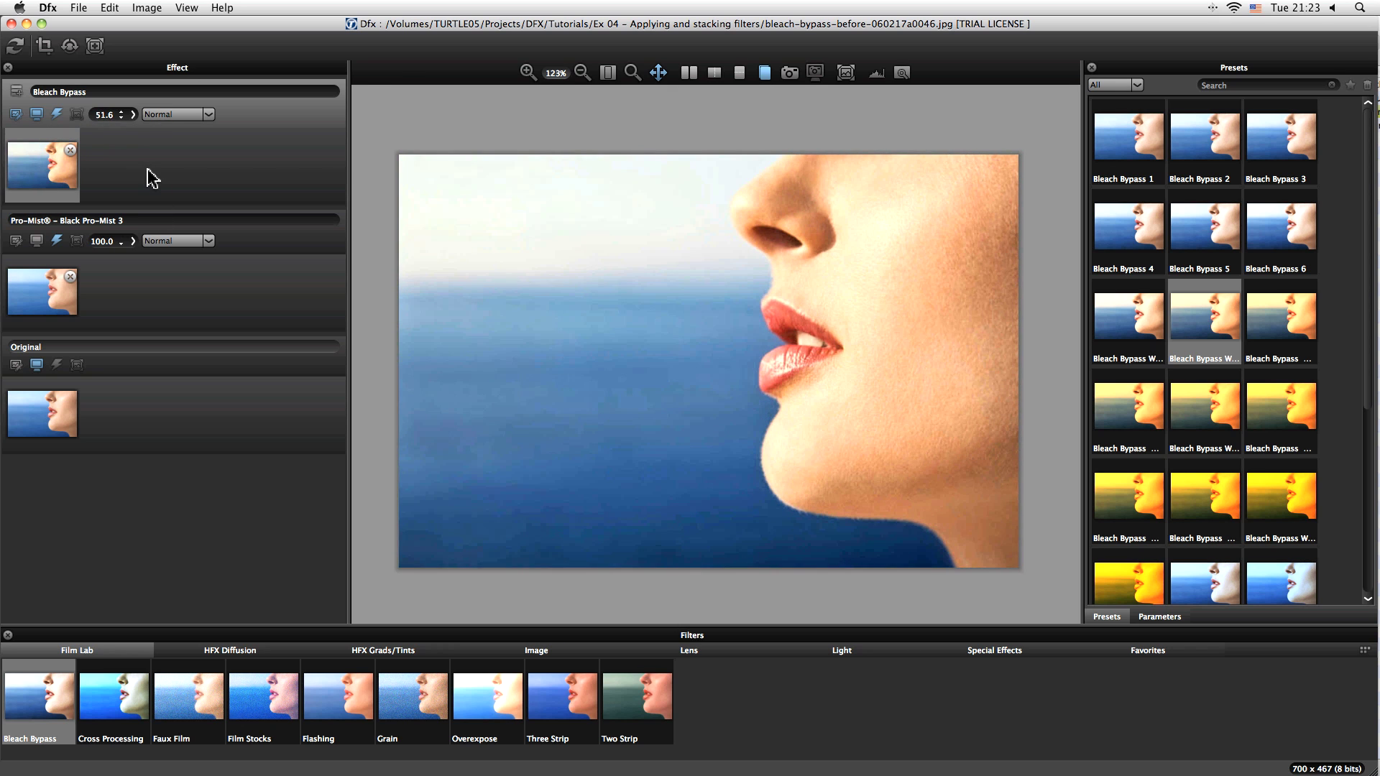
click(131, 117)
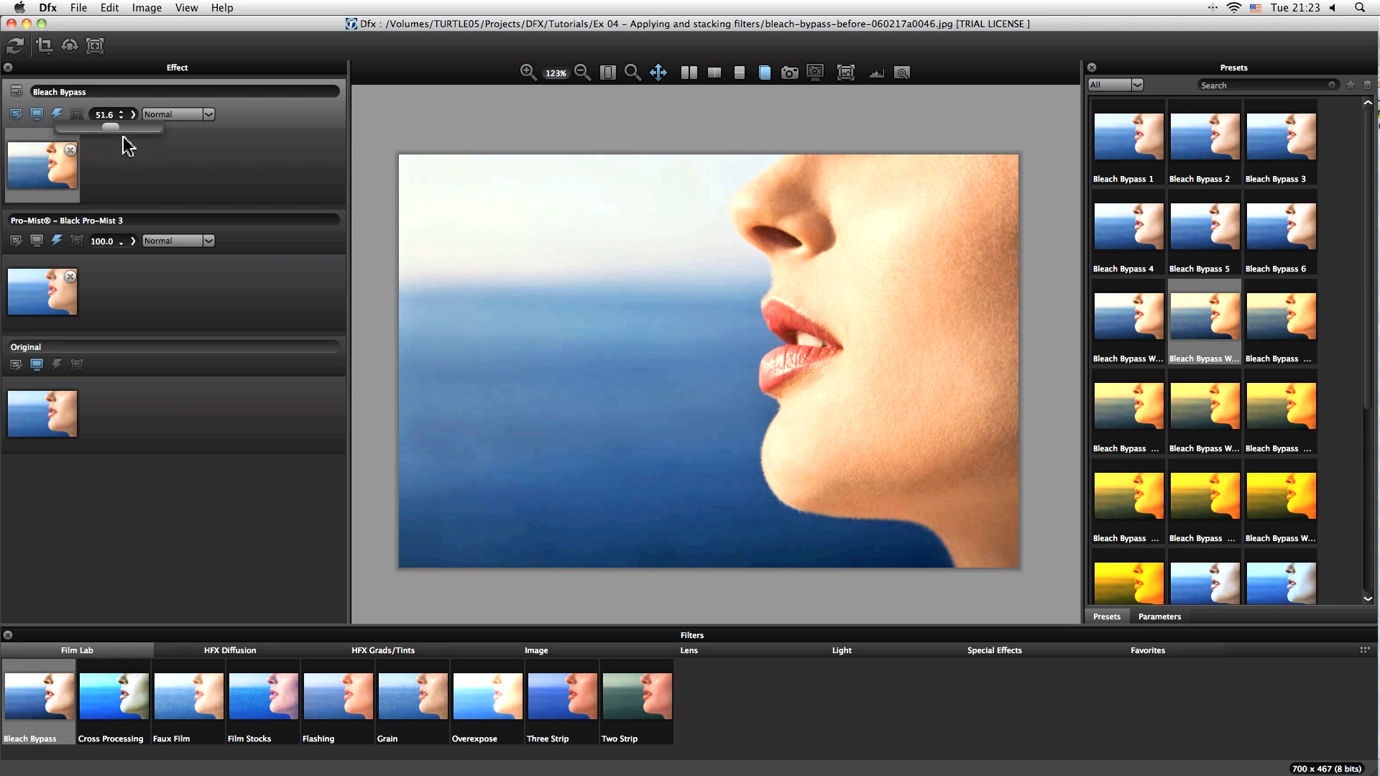
drag(119, 137, 119, 137)
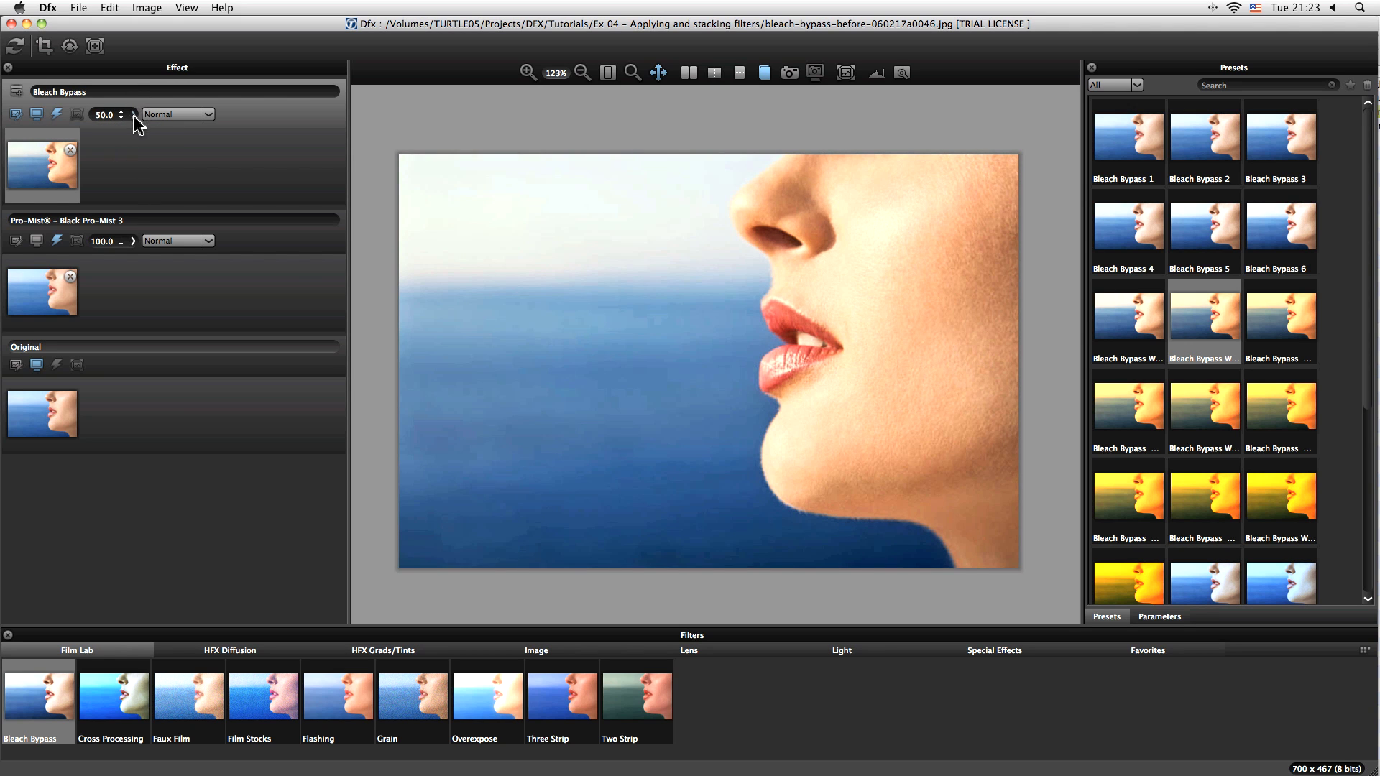
click(135, 117)
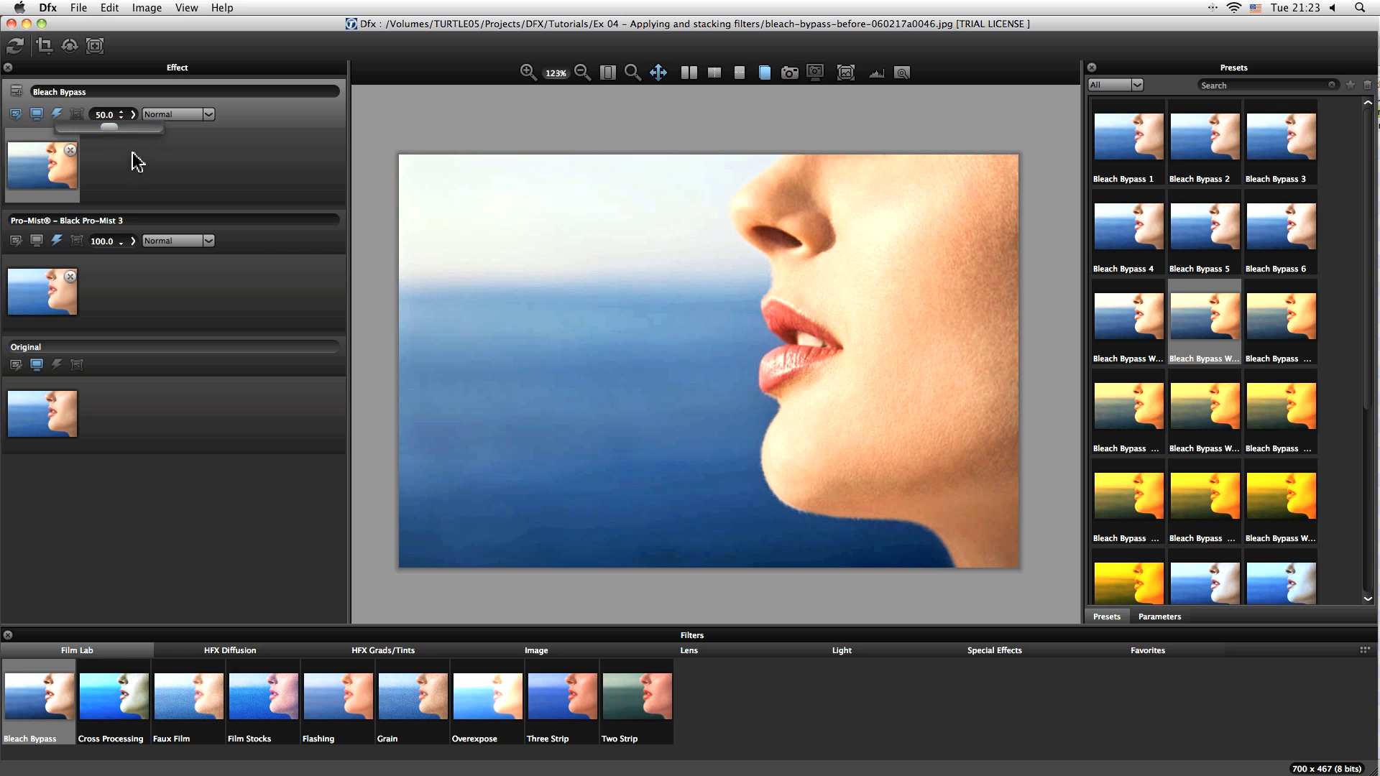
click(121, 118)
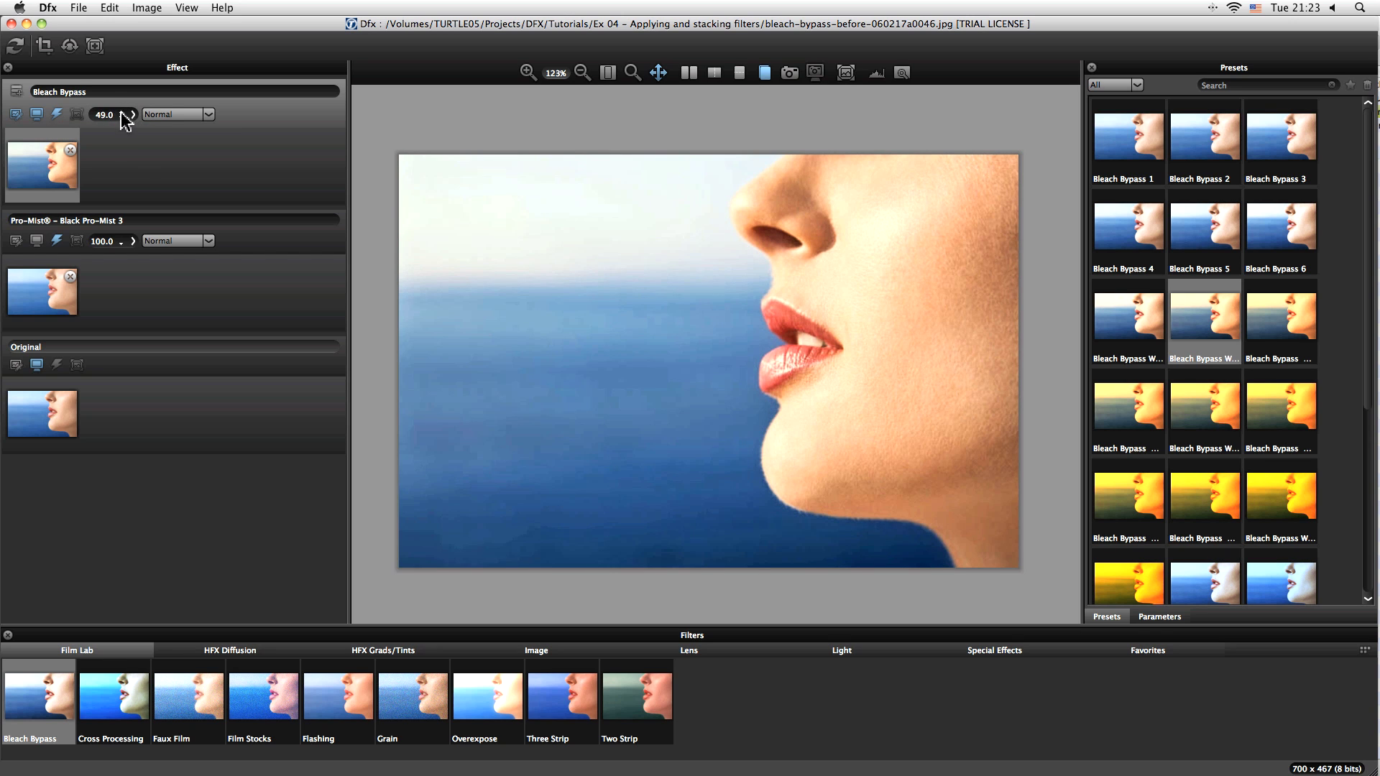
click(123, 119)
click(121, 112)
click(121, 112)
click(765, 74)
click(765, 73)
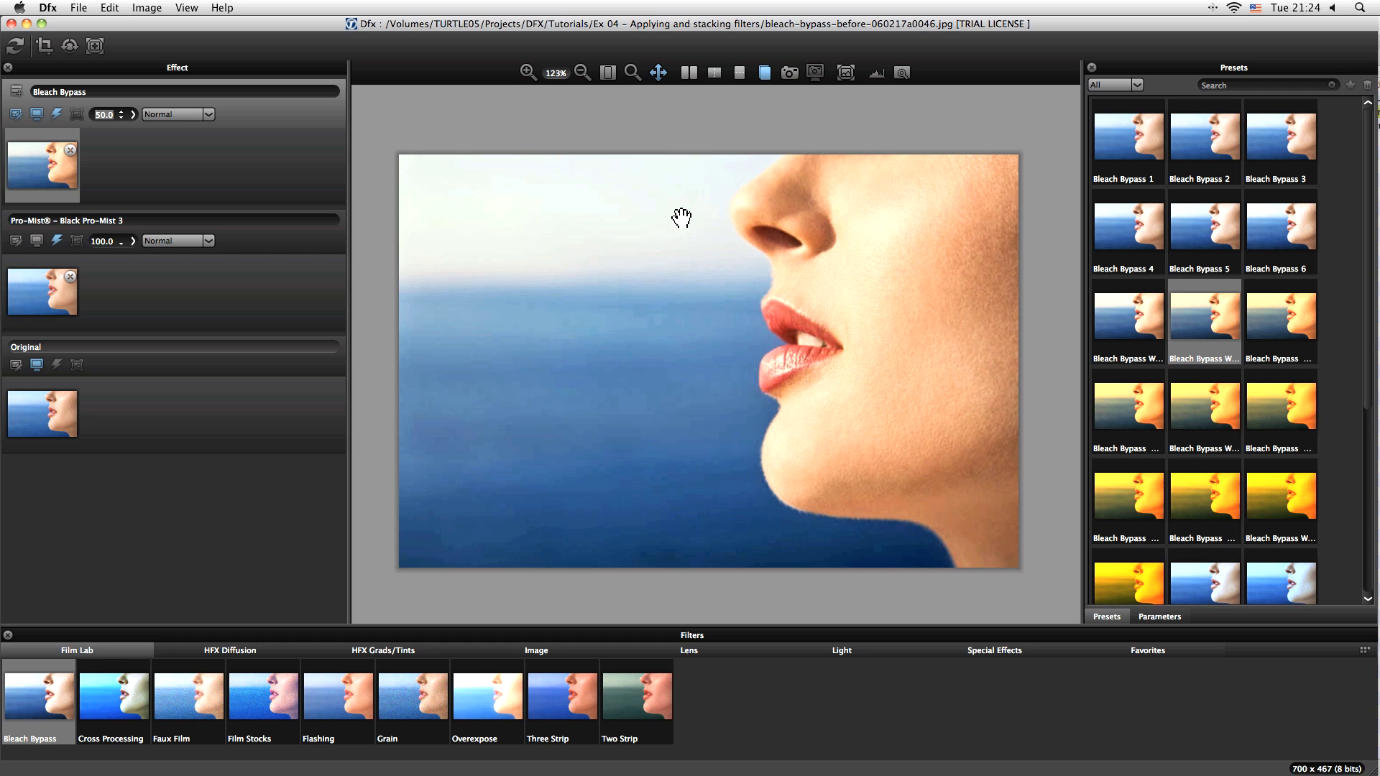